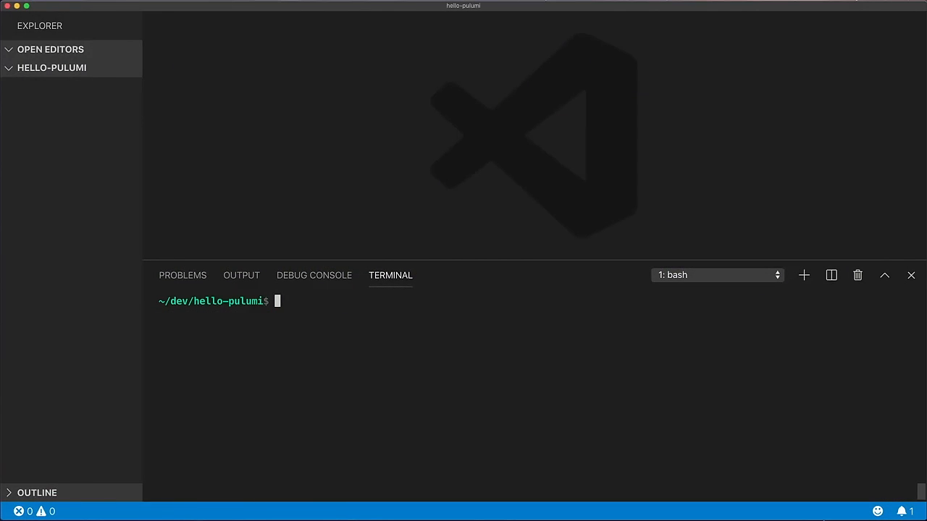
{"action": "type", "text": "pulumi | "}
{"action": "type", "text": "less"}
- Page through 'pulumi | less' help, clear the terminal, and list the empty hello-pulumi folder
{"action": "key", "text": "Return"}
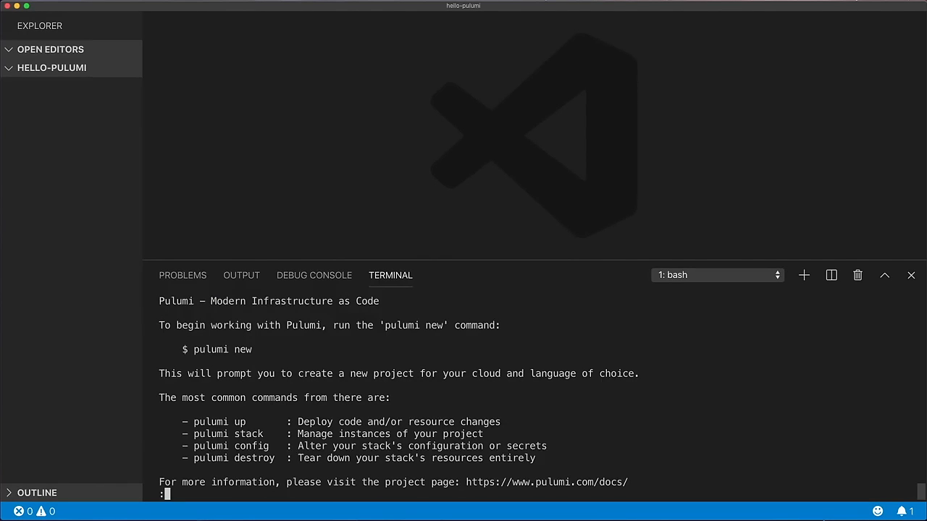
{"action": "type", "text": "q"}
{"action": "type", "text": "clear"}
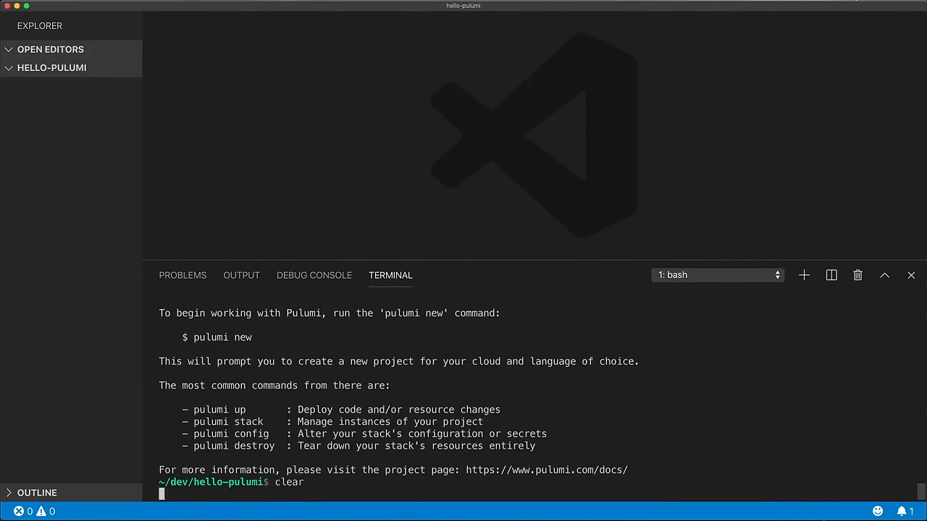
{"action": "key", "text": "Return"}
{"action": "type", "text": "ls"}
{"action": "key", "text": "Return"}
{"action": "type", "text": "p"}
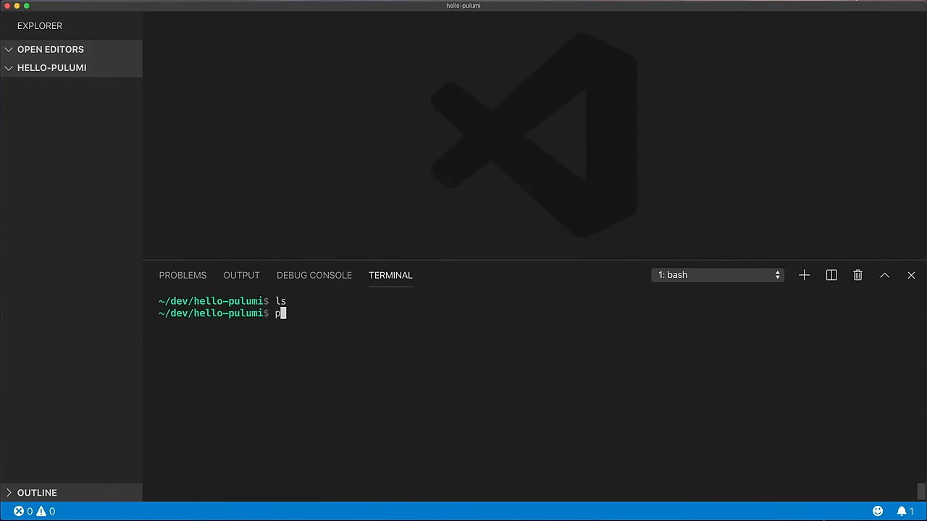
{"action": "type", "text": "ulumi new"}
{"action": "key", "text": "Return"}
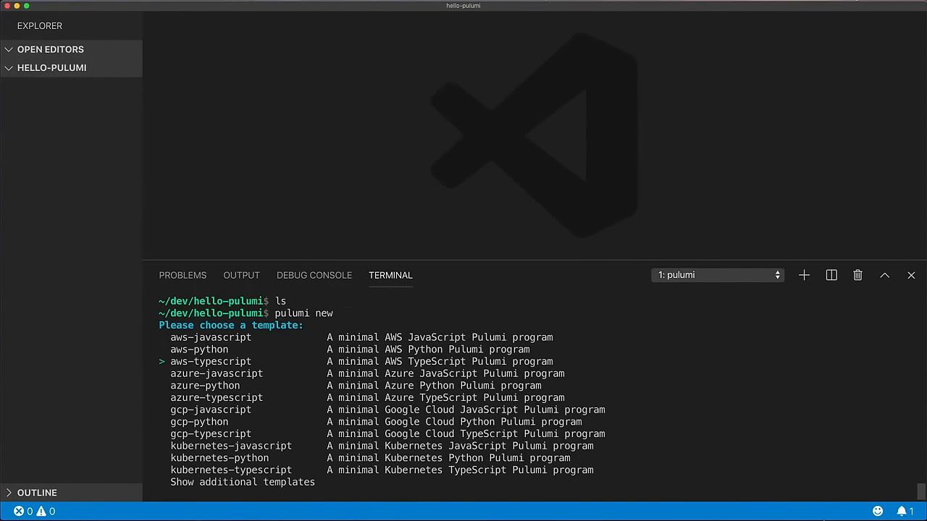
- Answer 'pulumi new' prompts: aws-typescript template, default name, description 'A simple S3 website', stack dev, region us-west-2
{"action": "key", "text": "Return"}
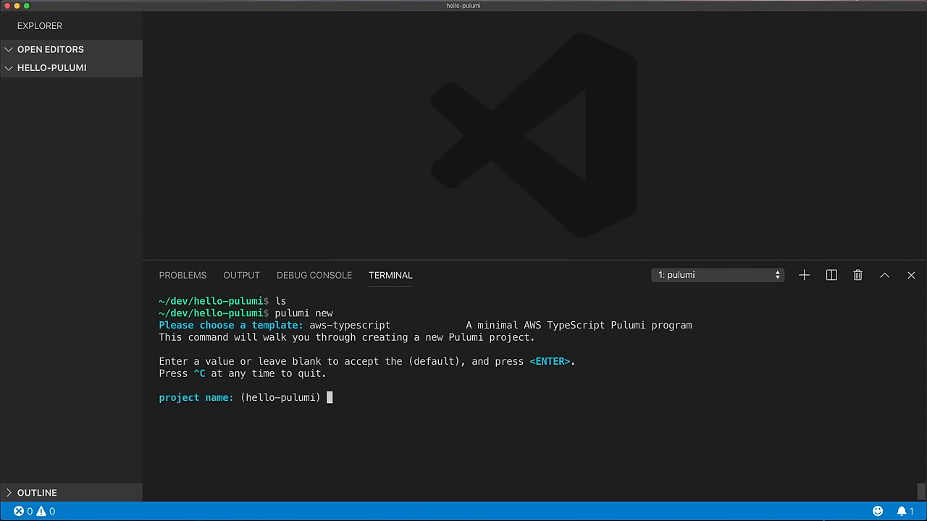
{"action": "key", "text": "Return"}
{"action": "type", "text": "A simple S3 website"}
{"action": "key", "text": "Return"}
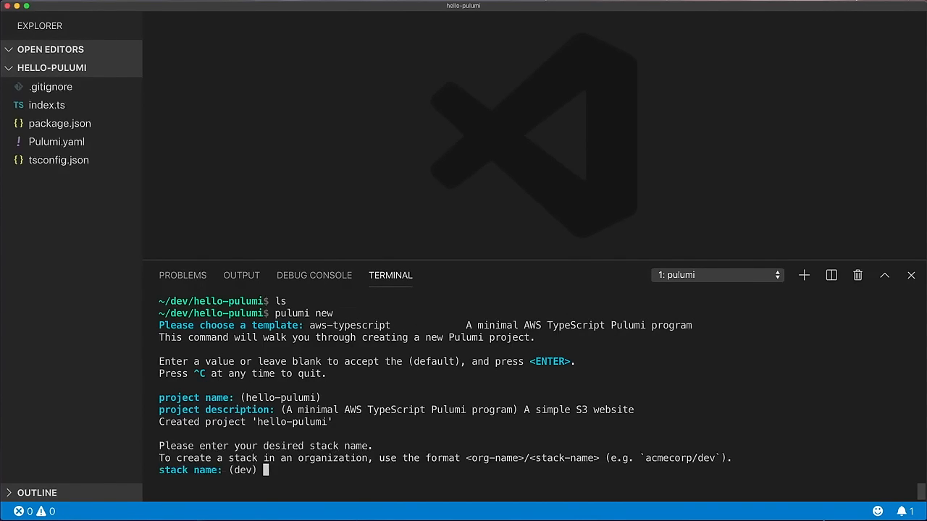
{"action": "key", "text": "Return"}
{"action": "type", "text": "us-west-2"}
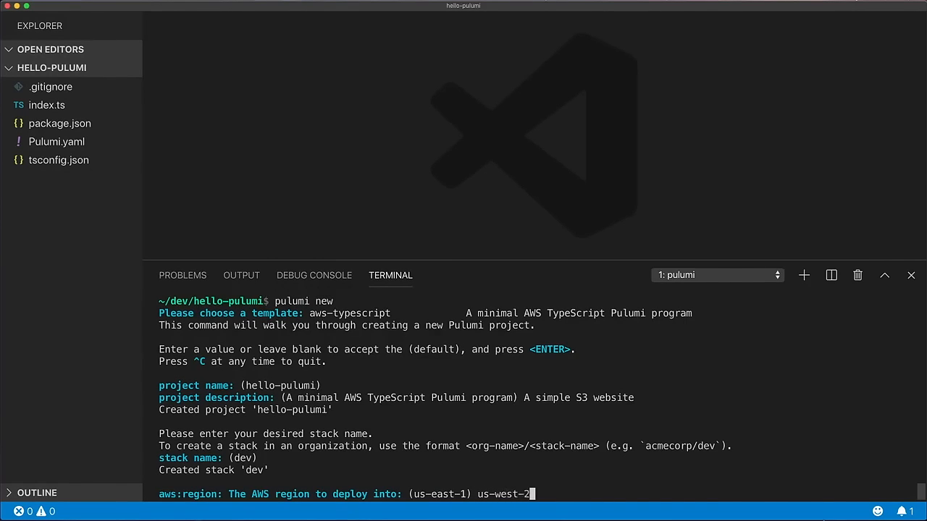
{"action": "key", "text": "Return"}
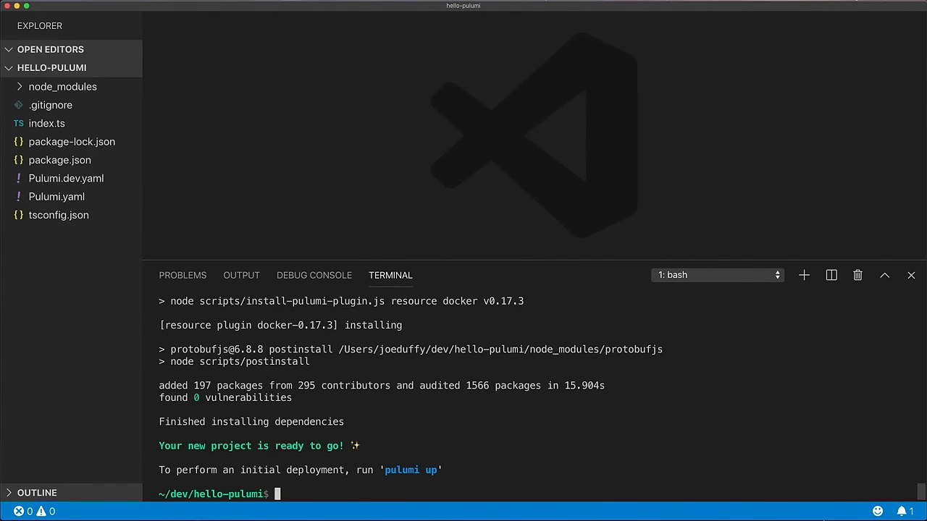
{"action": "type", "text": "clear"}
- Open index.ts and review the lines creating the S3 bucket and exporting its name
{"action": "key", "text": "Return"}
{"action": "left_click", "coordinate": [46, 123]}
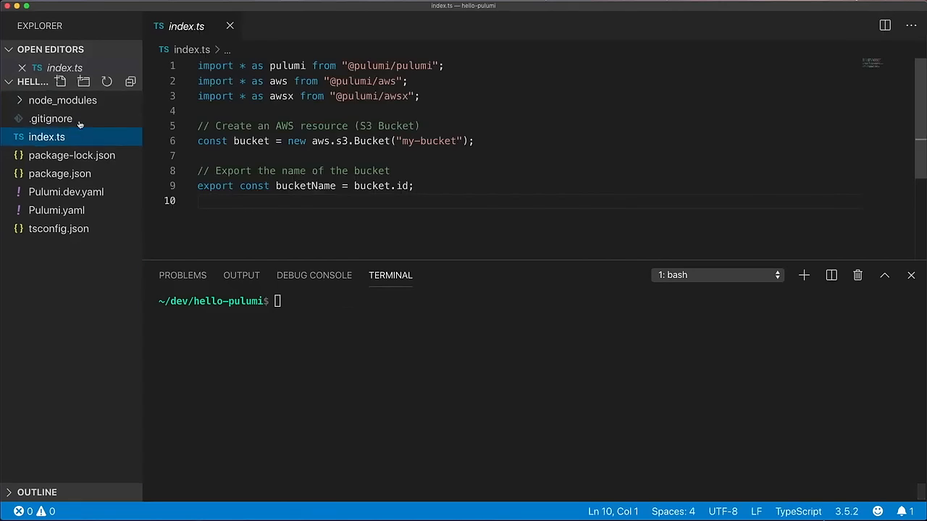
{"action": "left_click", "coordinate": [469, 65]}
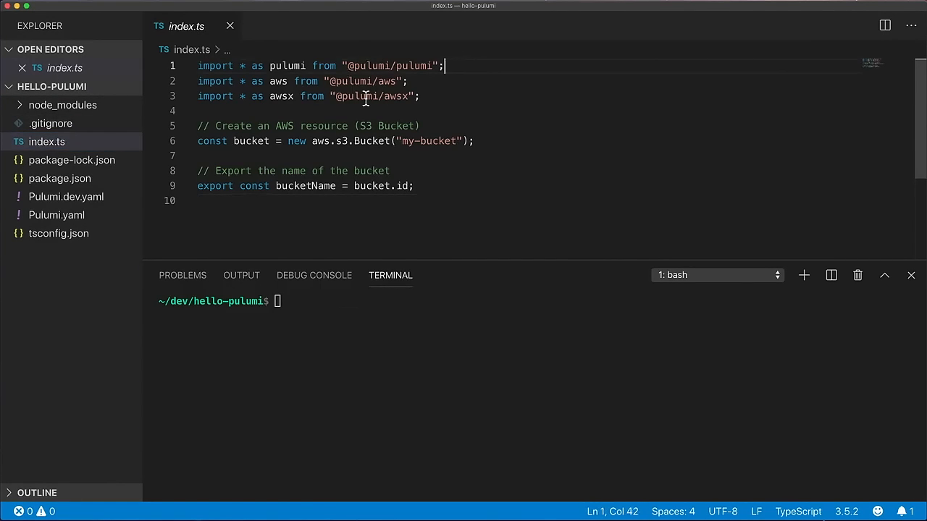
{"action": "left_click", "coordinate": [485, 141]}
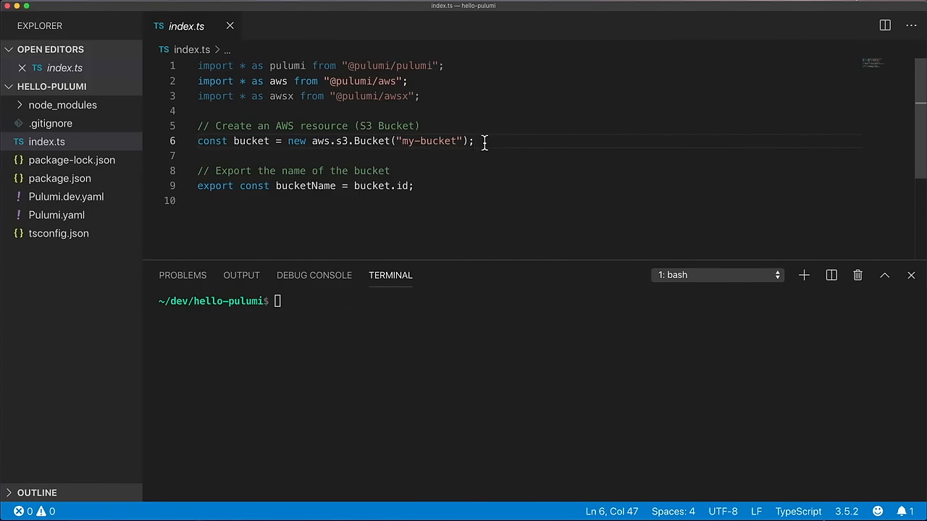
{"action": "left_click", "coordinate": [444, 191]}
{"action": "left_click", "coordinate": [544, 333]}
{"action": "type", "text": "pulum"}
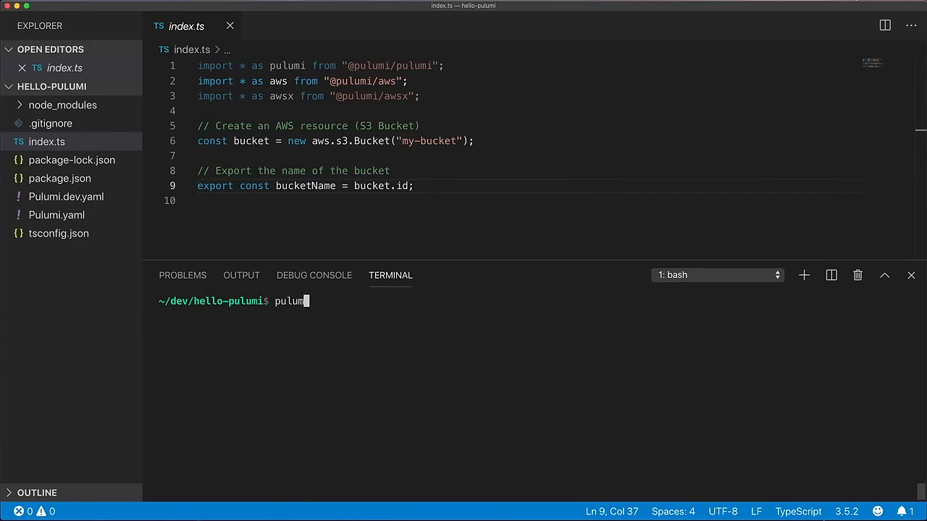
{"action": "type", "text": "i up"}
- Run 'pulumi up', inspect the plan details, and confirm yes to create the S3 bucket
{"action": "key", "text": "Return"}
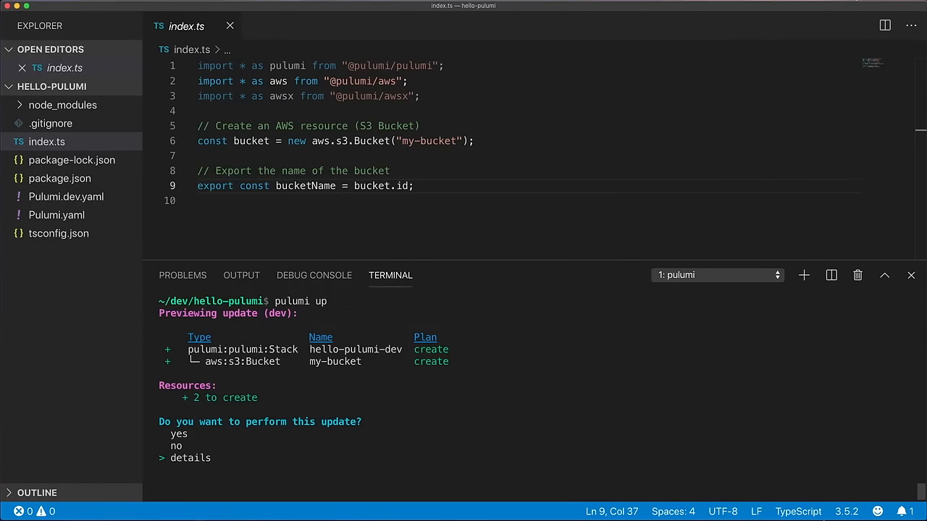
{"action": "key", "text": "Return"}
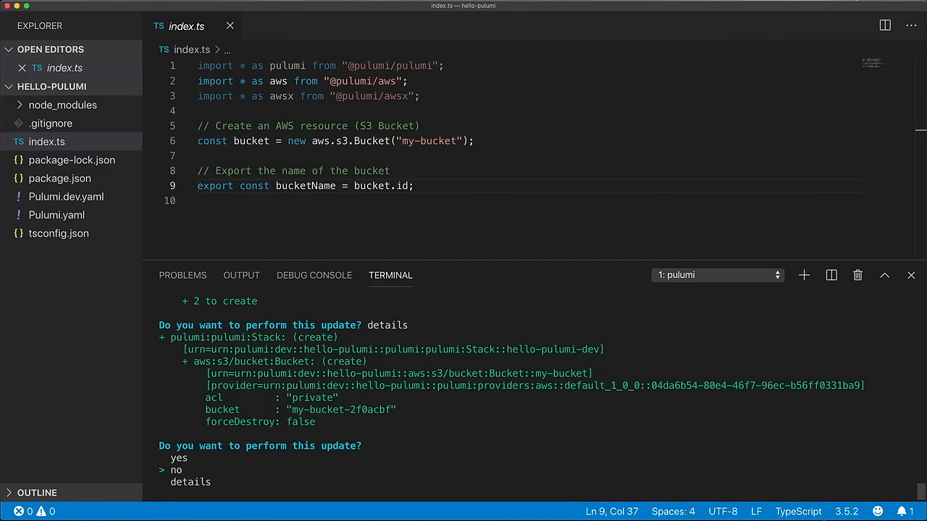
{"action": "key", "text": "Return"}
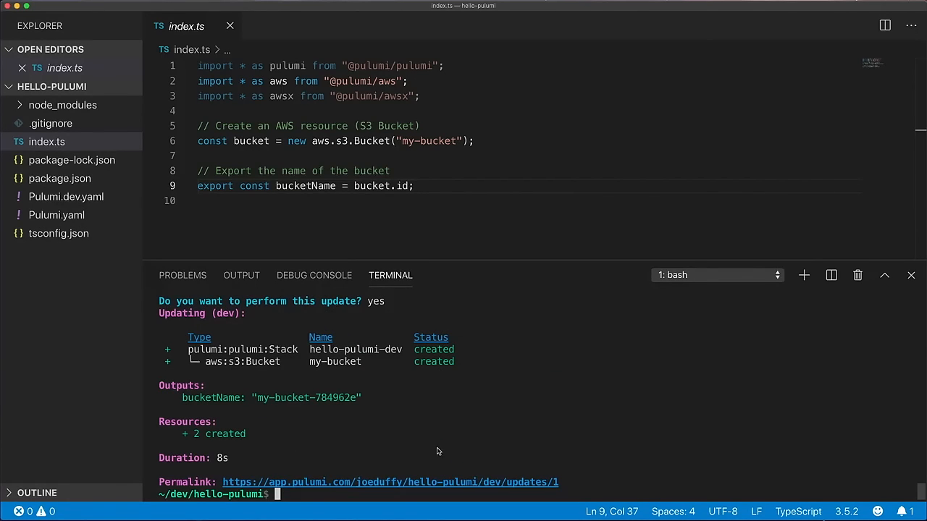
- View the update and its Resources in the Pulumi Console, then switch to the pulumi organization's stacks
{"action": "left_click", "coordinate": [437, 484], "text": "super"}
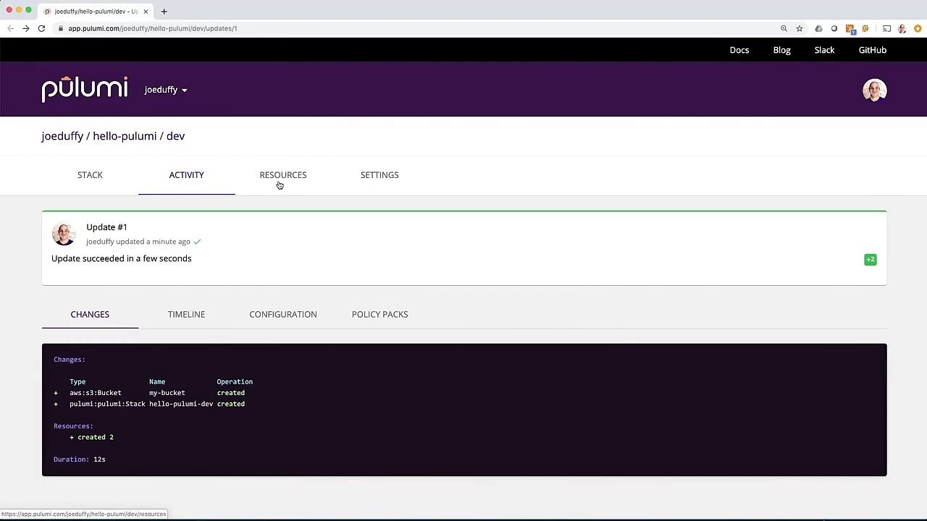
{"action": "left_click", "coordinate": [279, 178]}
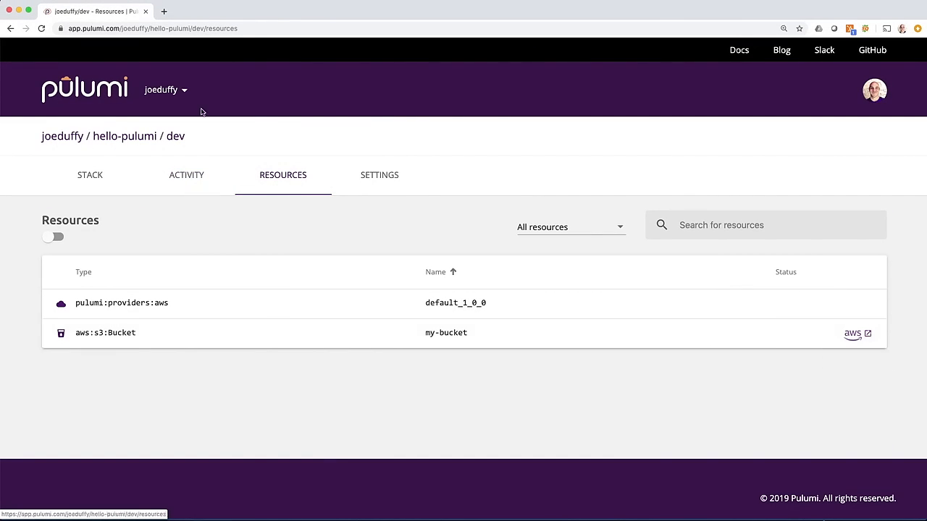
{"action": "left_click", "coordinate": [184, 90]}
{"action": "left_click", "coordinate": [212, 440]}
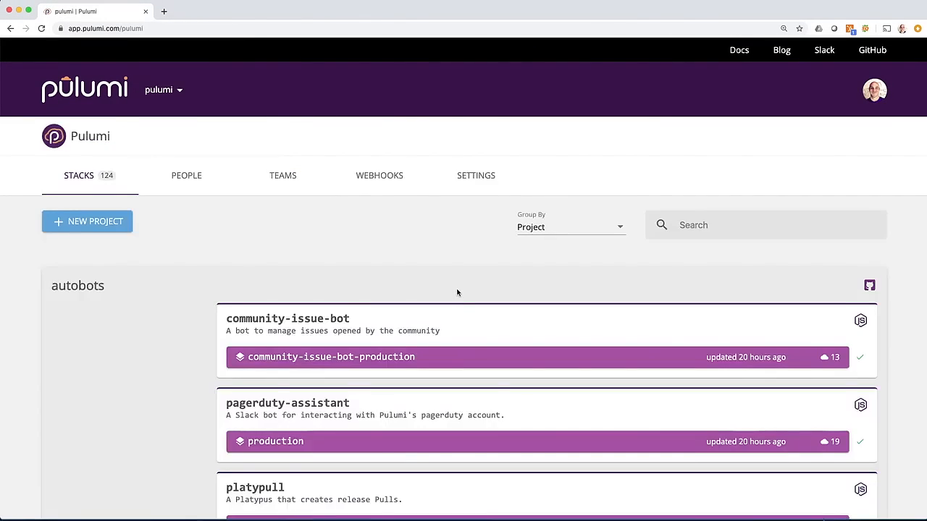
{"action": "scroll", "coordinate": [456, 304], "scroll_direction": "down", "scroll_amount": 5}
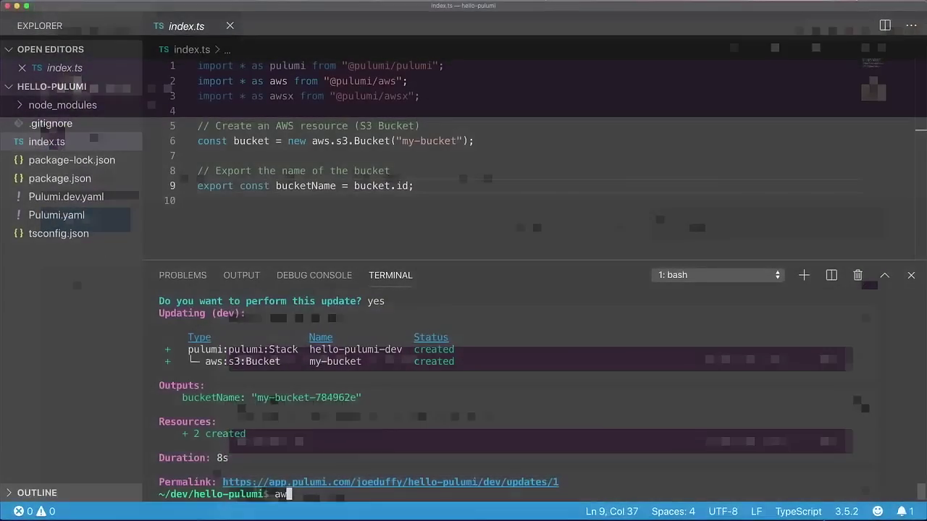
{"action": "type", "text": "s s3 "}
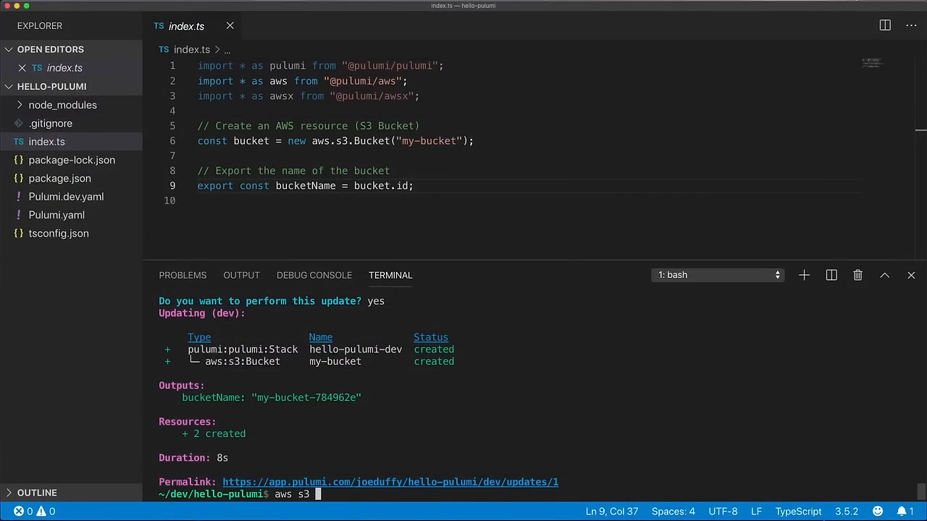
{"action": "type", "text": "ls $(pulumi stac"}
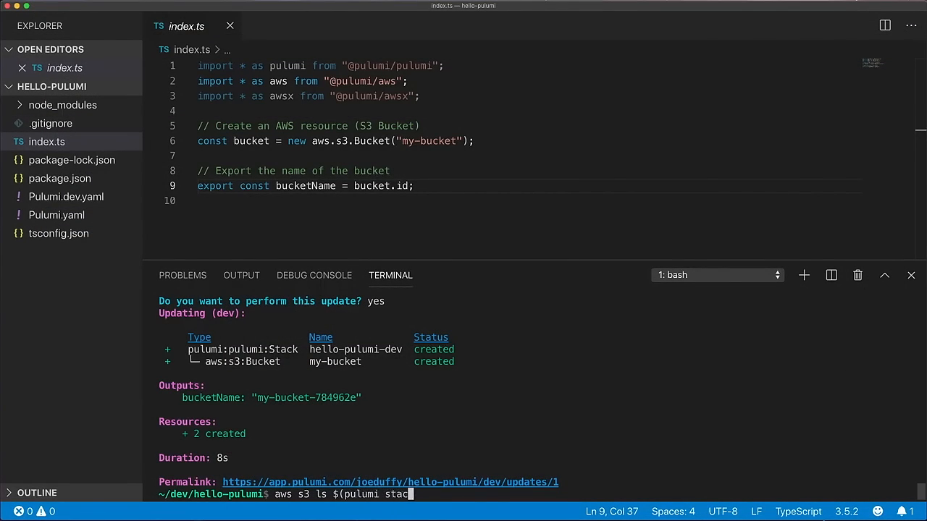
{"action": "type", "text": "k output bucketName)"}
- List the deployed bucket with 'aws s3 ls' showing no objects, clear the terminal, and start a new folder
{"action": "key", "text": "Return"}
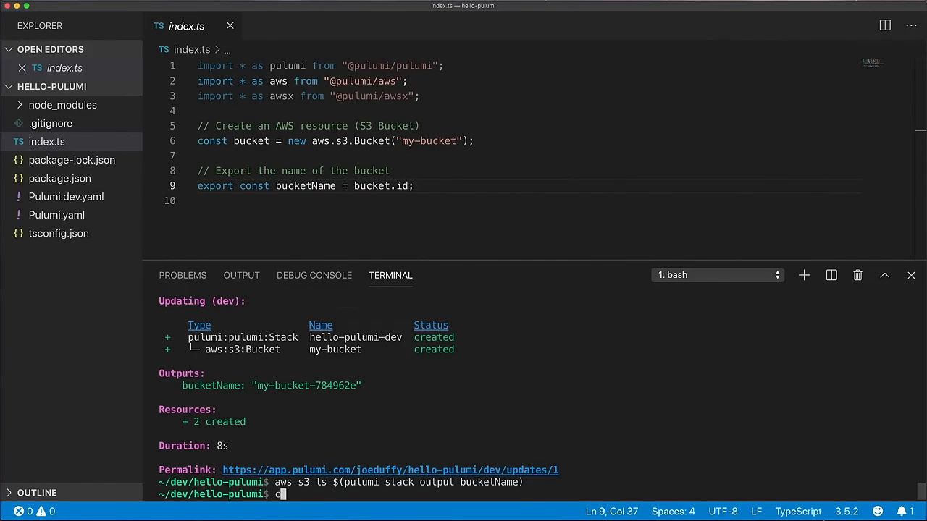
{"action": "type", "text": "clear"}
{"action": "key", "text": "Return"}
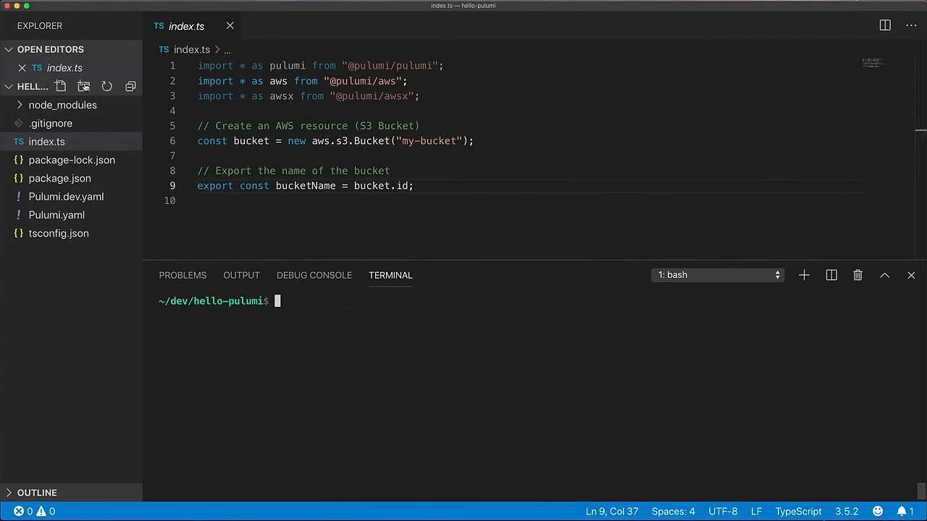
{"action": "left_click", "coordinate": [84, 86]}
{"action": "type", "text": "www"}
- Create www/index.html containing <html><body><h1>Hello, Pulumi!</h1></body></html>, save it, and reopen index.ts
{"action": "key", "text": "Return"}
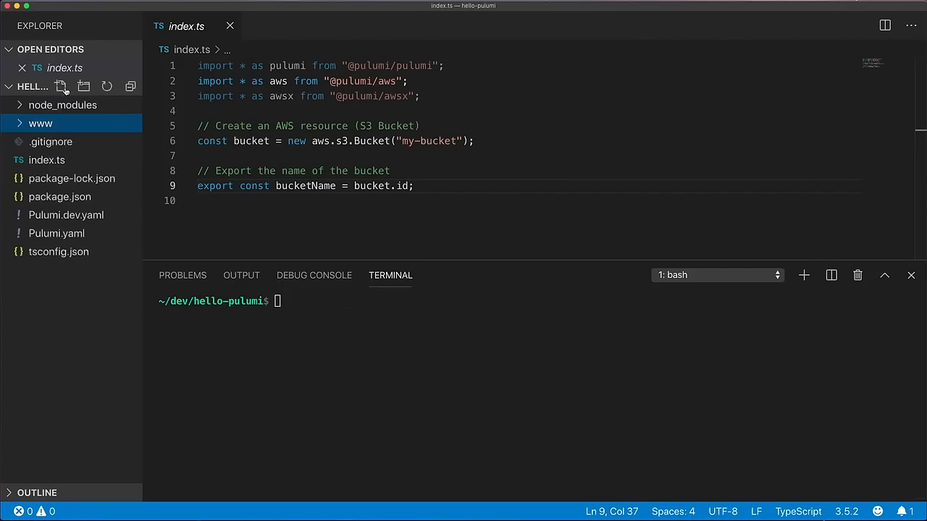
{"action": "left_click", "coordinate": [61, 86]}
{"action": "type", "text": "index.html"}
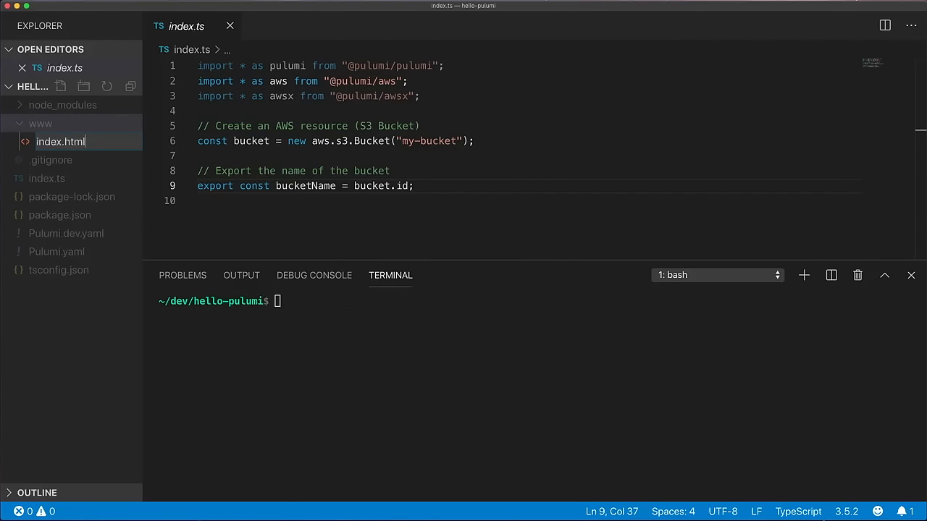
{"action": "key", "text": "Return"}
{"action": "type", "text": "<html>"}
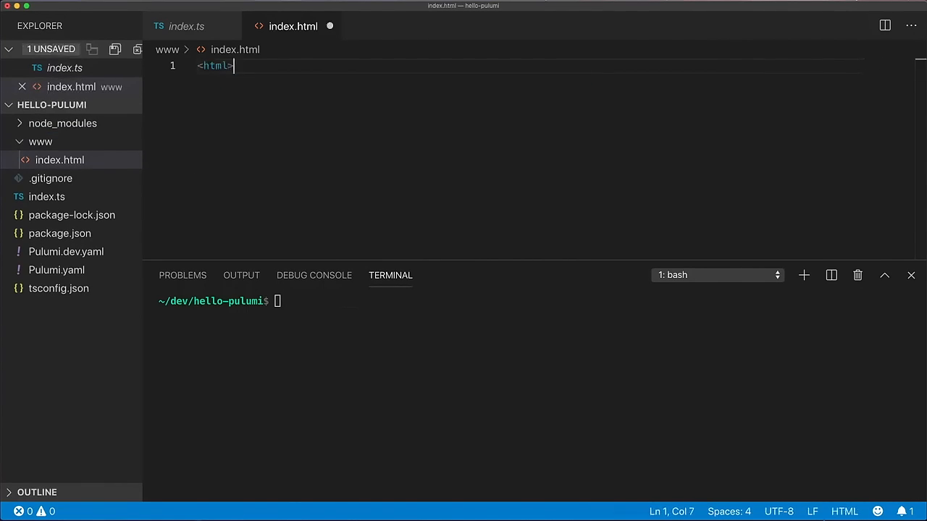
{"action": "key", "text": "Return"}
{"action": "type", "text": "<body>"}
{"action": "key", "text": "Return"}
{"action": "type", "text": "<h1"}
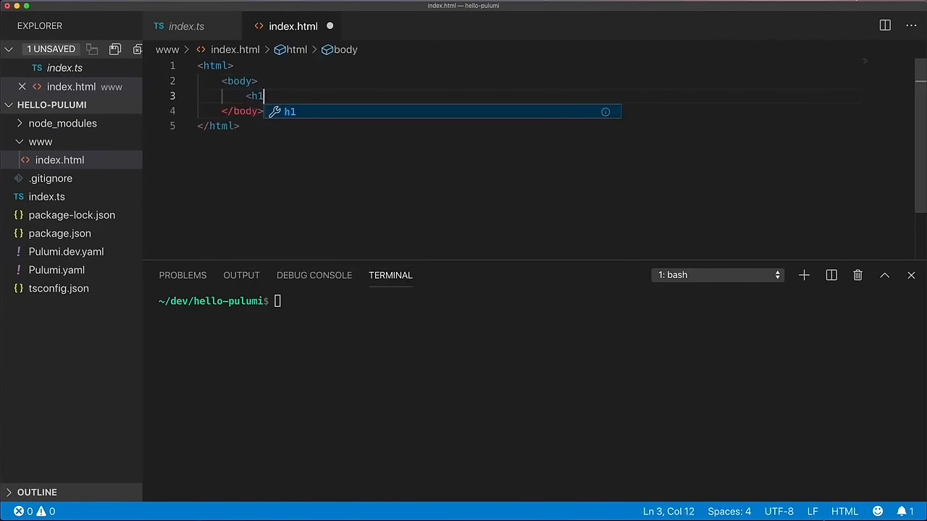
{"action": "type", "text": ">Hello, Pulum"}
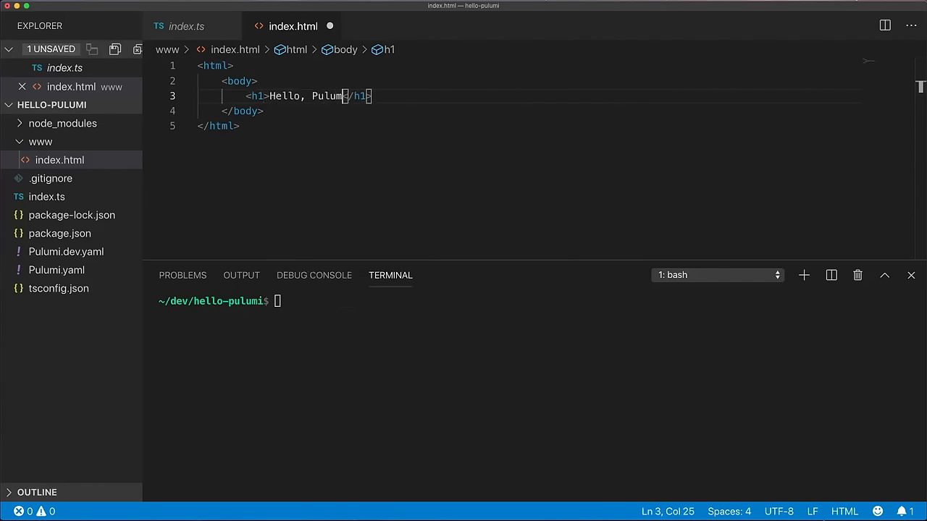
{"action": "type", "text": "i!"}
{"action": "key", "text": "ctrl+s"}
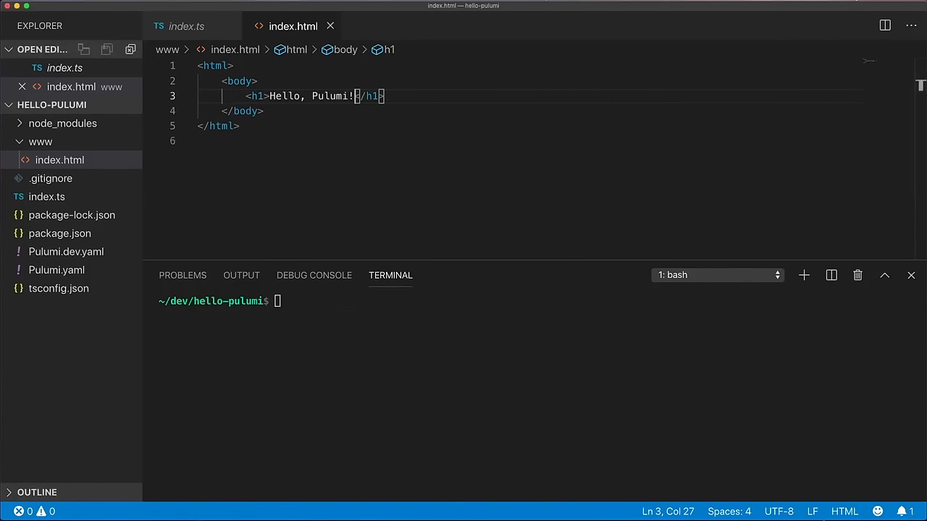
{"action": "mouse_move", "coordinate": [51, 105]}
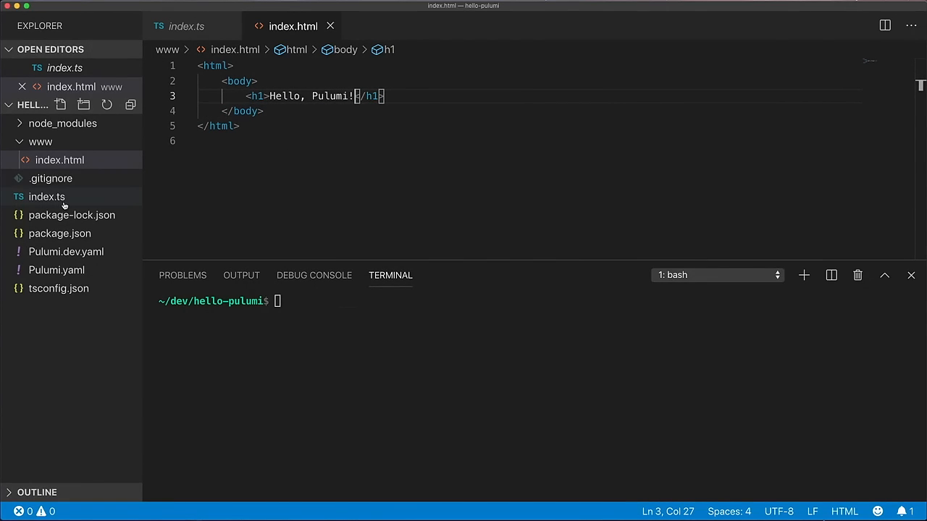
{"action": "left_click", "coordinate": [47, 197]}
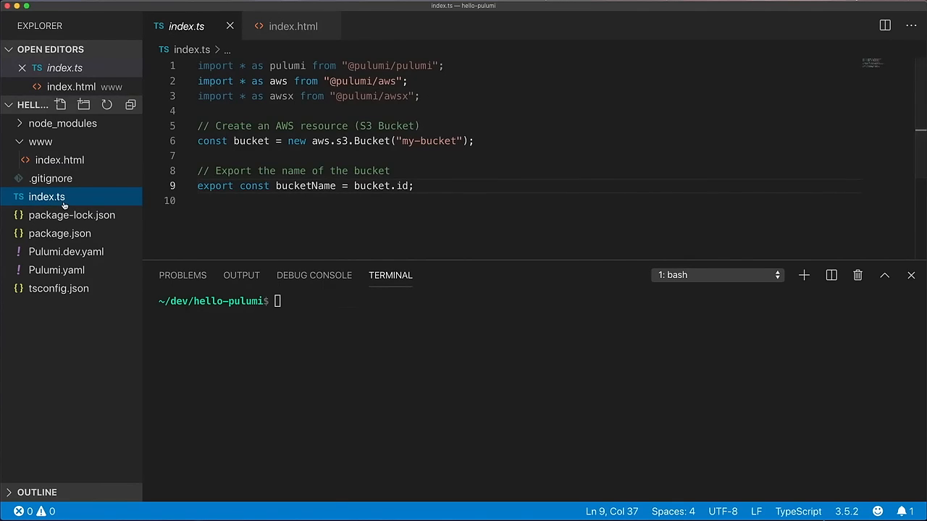
- Add 'import * as fs from "fs"' after the existing imports in index.ts
{"action": "left_click", "coordinate": [476, 93]}
{"action": "key", "text": "Return"}
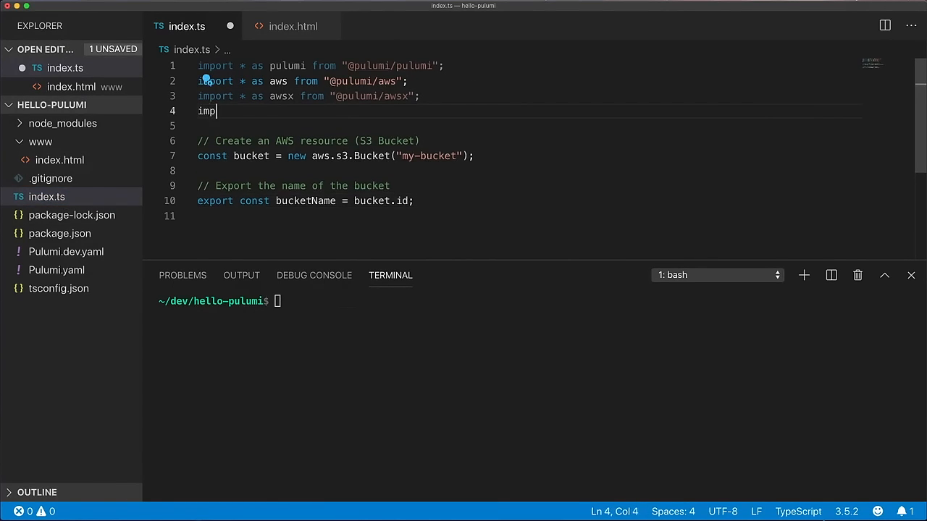
{"action": "type", "text": "import * as fs from \"fs\";"}
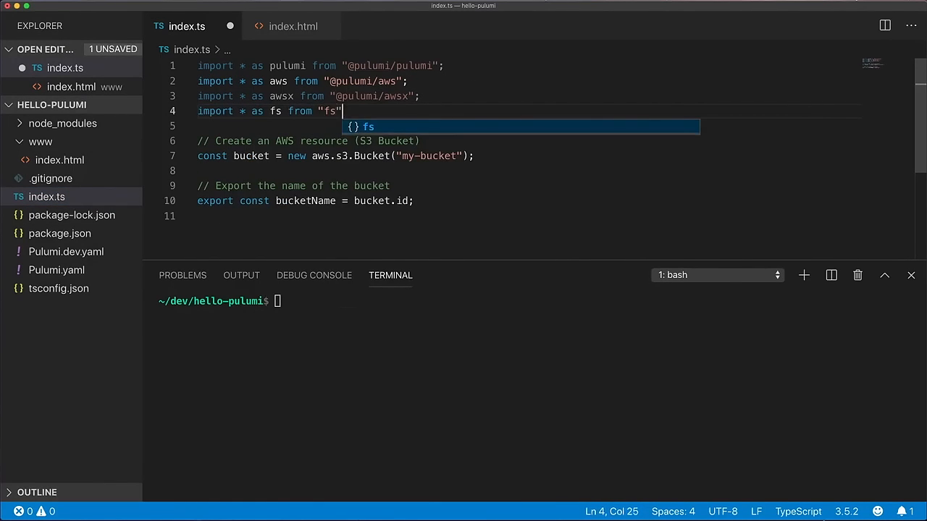
{"action": "key", "text": "Down"}
{"action": "key", "text": "Down"}
{"action": "key", "text": "Down"}
{"action": "key", "text": "End"}
{"action": "key", "text": "Return"}
{"action": "type", "text": "for ("}
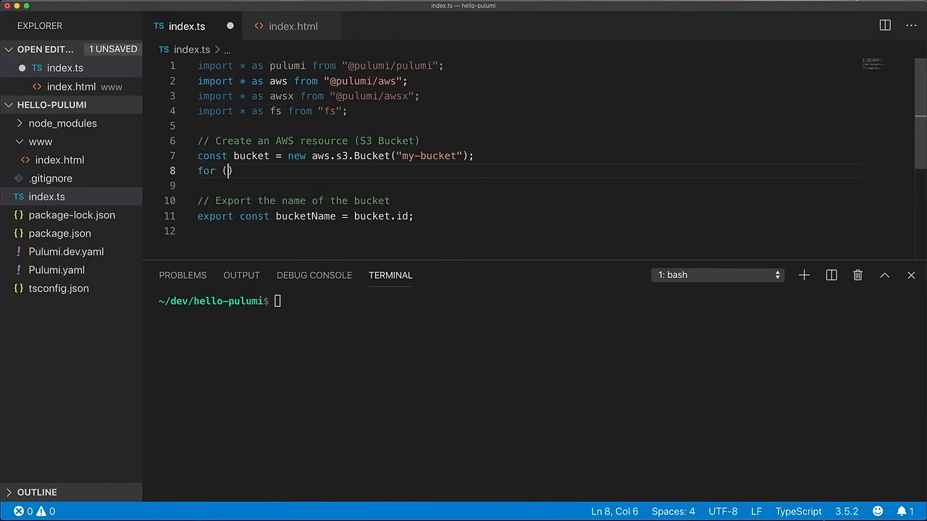
{"action": "type", "text": "const dir of fs.rea"}
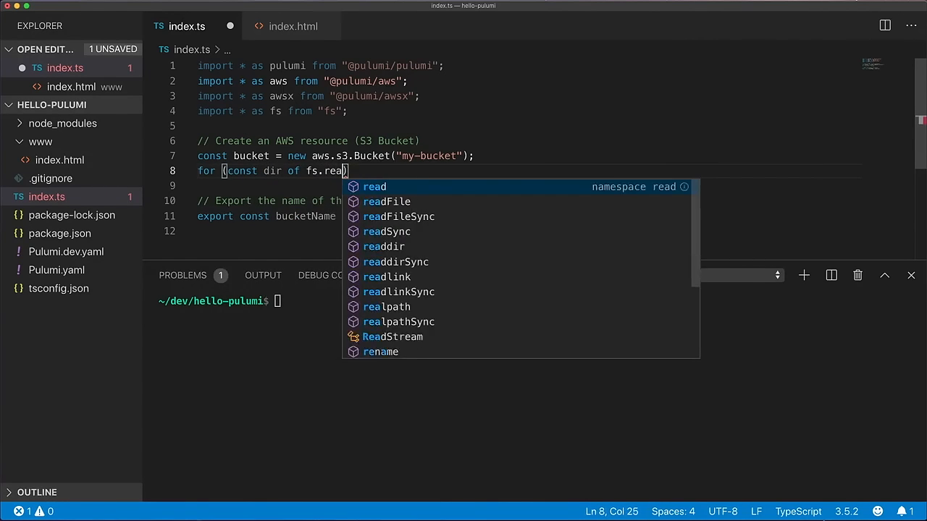
{"action": "type", "text": "ddirSync(*\"www\")) {"}
- Add a for-loop over fs.readdirSync("www") creating an aws.s3.BucketObject with bucket, key and source, and save
{"action": "key", "text": "Return"}
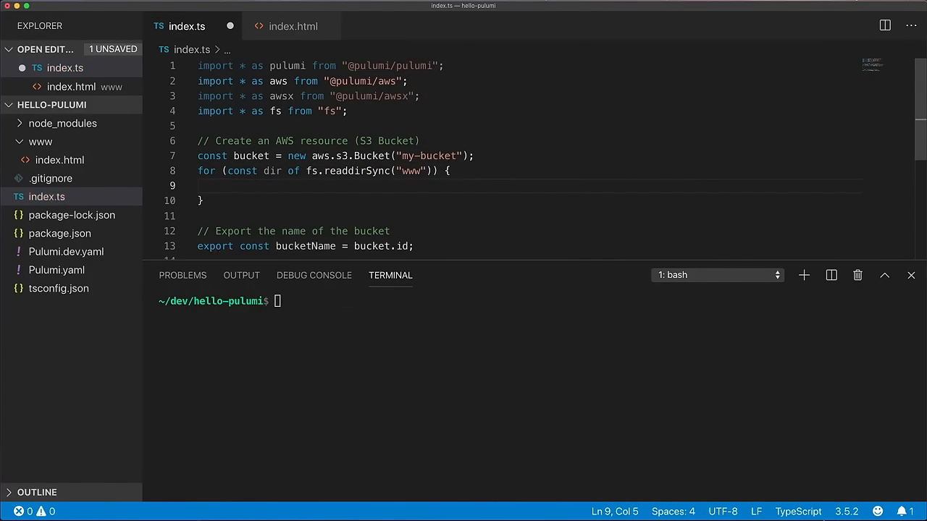
{"action": "type", "text": "new"}
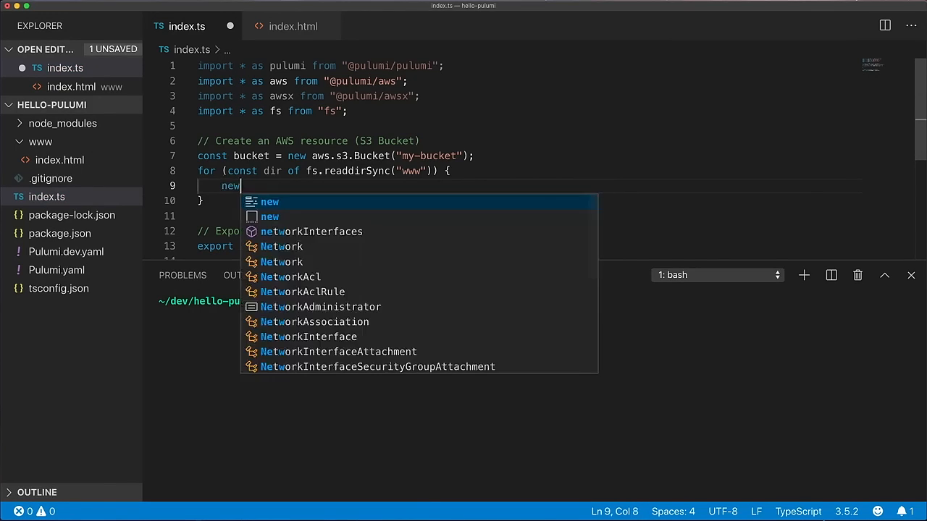
{"action": "type", "text": " aws.s3.BucketO"}
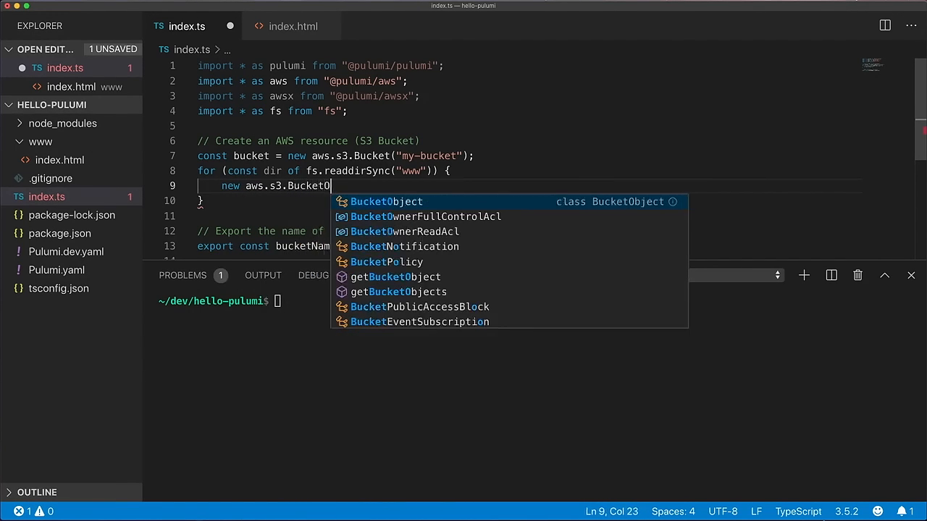
{"action": "type", "text": "bject(dir, "}
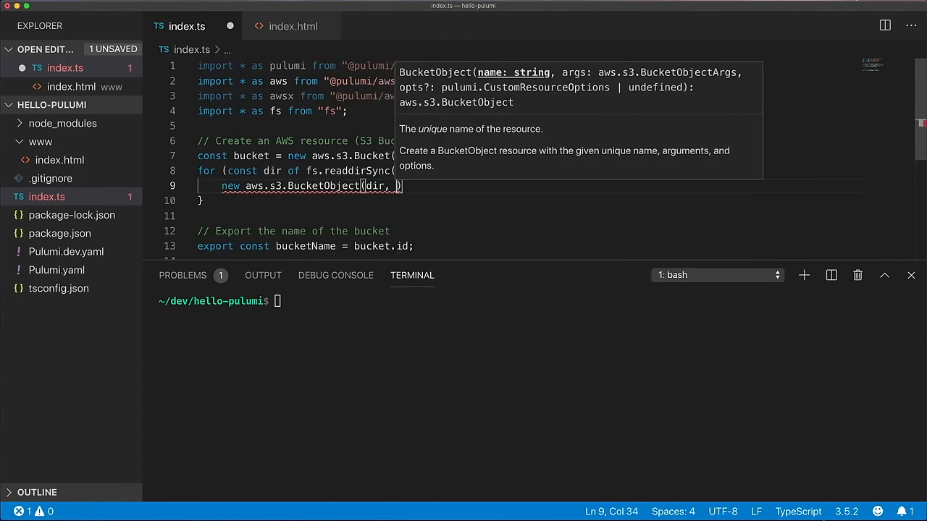
{"action": "type", "text": "{"}
{"action": "key", "text": "Return"}
{"action": "type", "text": "bucket: bucket,"}
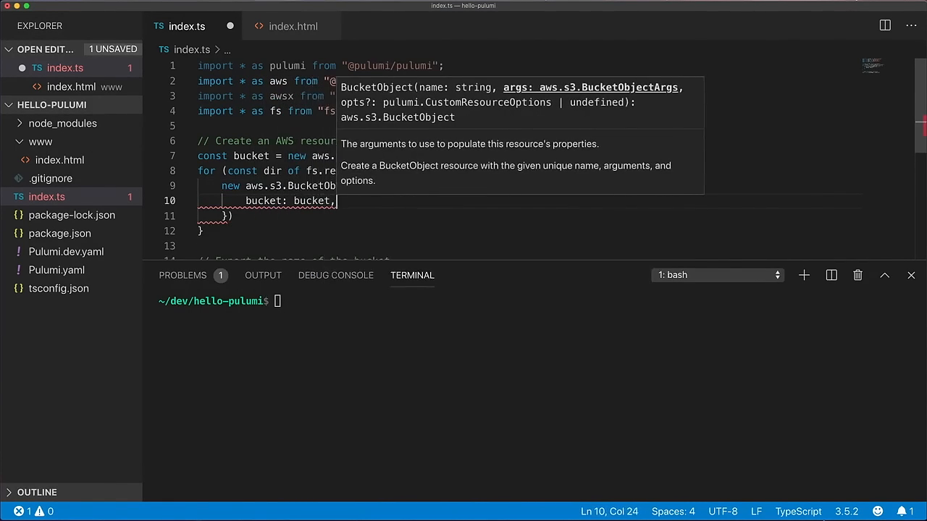
{"action": "key", "text": "Return"}
{"action": "type", "text": "key: dir,"}
{"action": "key", "text": "Return"}
{"action": "type", "text": "source: "}
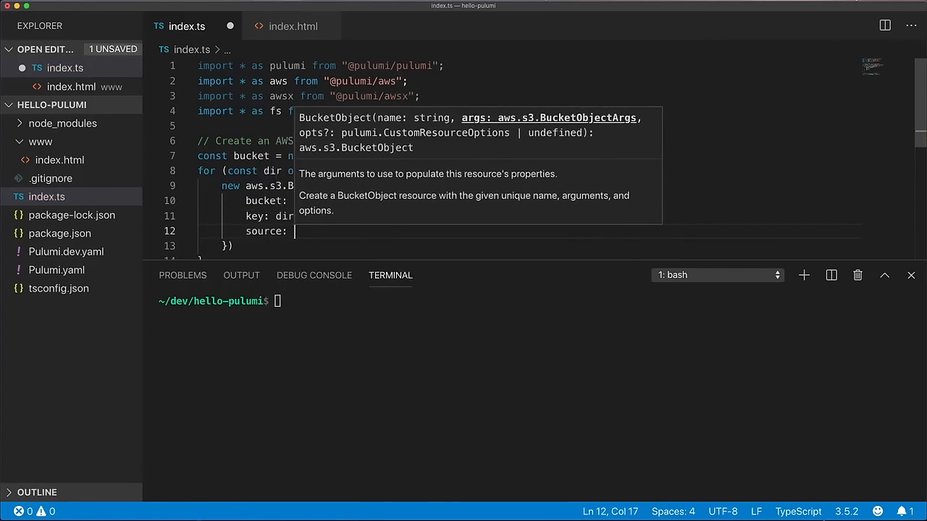
{"action": "type", "text": "`www/${dir}"}
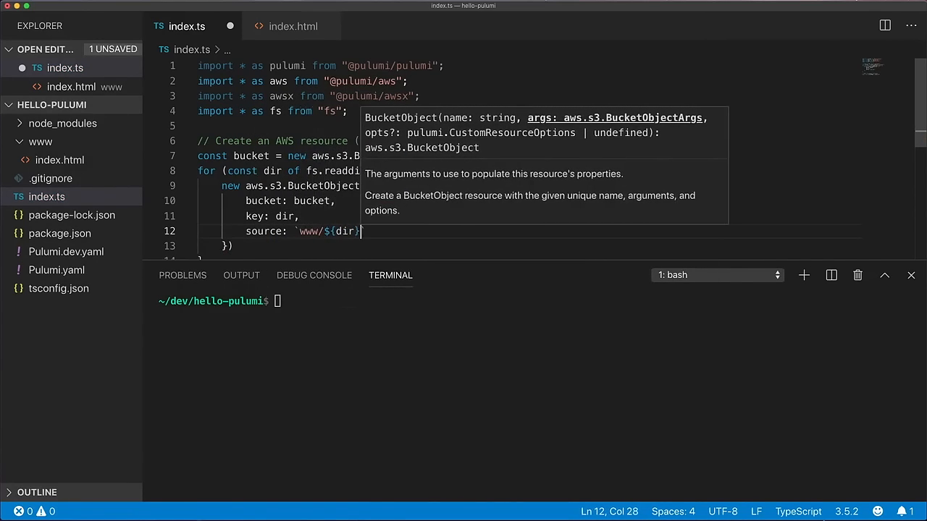
{"action": "type", "text": "`,"}
{"action": "key", "text": "super+s"}
{"action": "key", "text": "Down"}
{"action": "key", "text": "Down"}
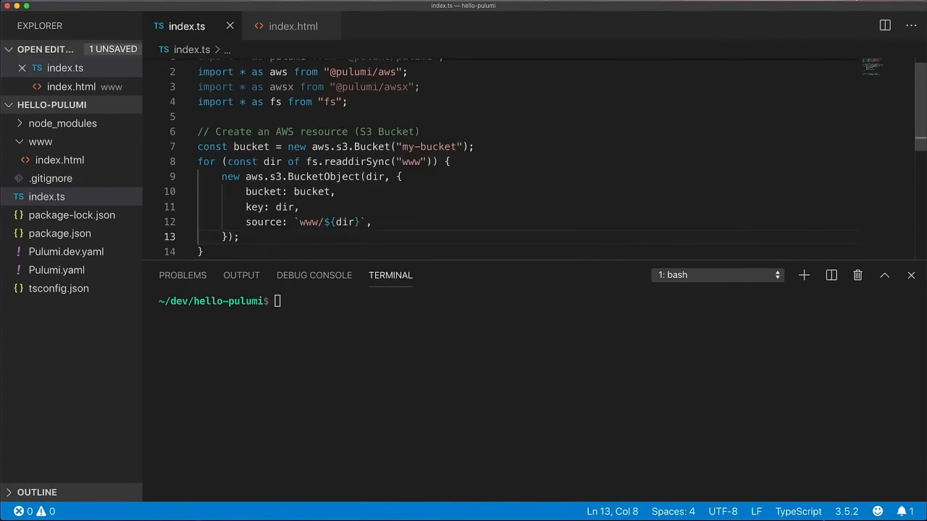
{"action": "key", "text": "Home"}
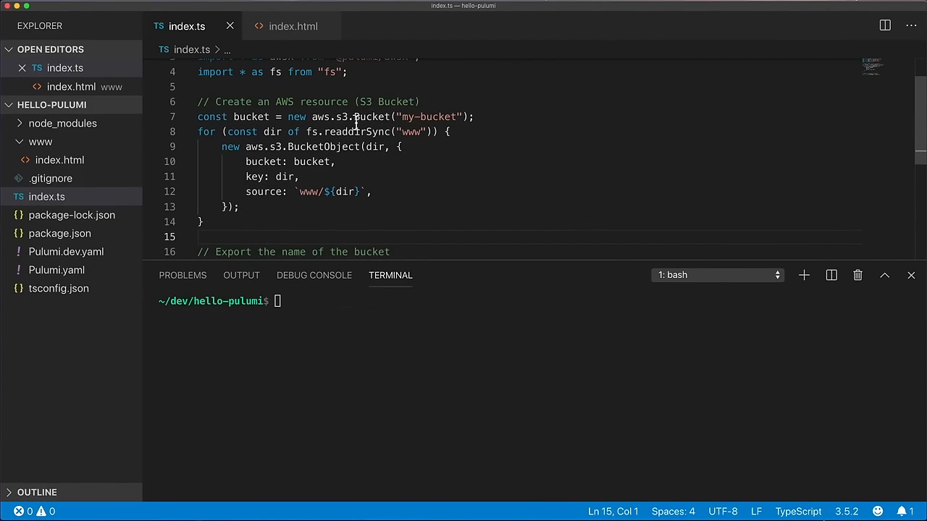
- Run 'pulumi up' approving the index.html bucket object, then rerun 'aws s3 ls' to see index.html listed
{"action": "left_click", "coordinate": [384, 340]}
{"action": "type", "text": "pu"}
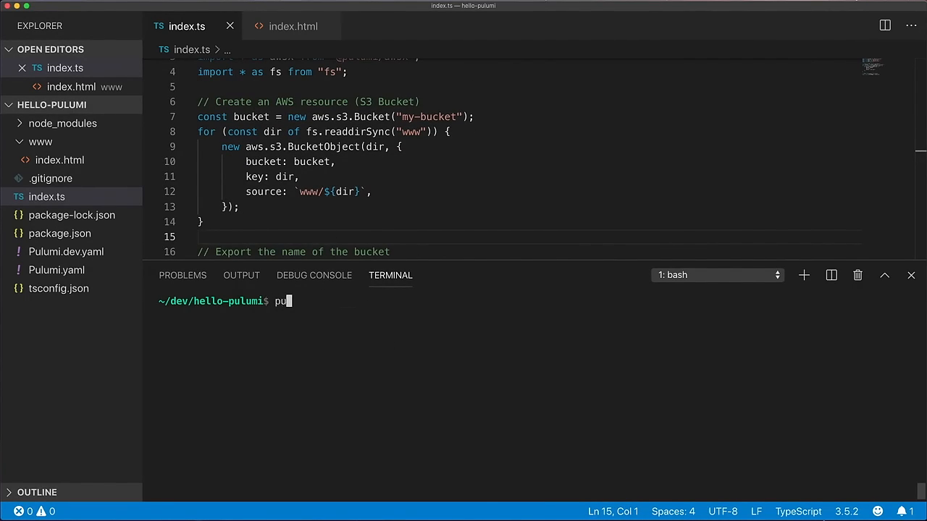
{"action": "type", "text": "lumi up"}
{"action": "key", "text": "Return"}
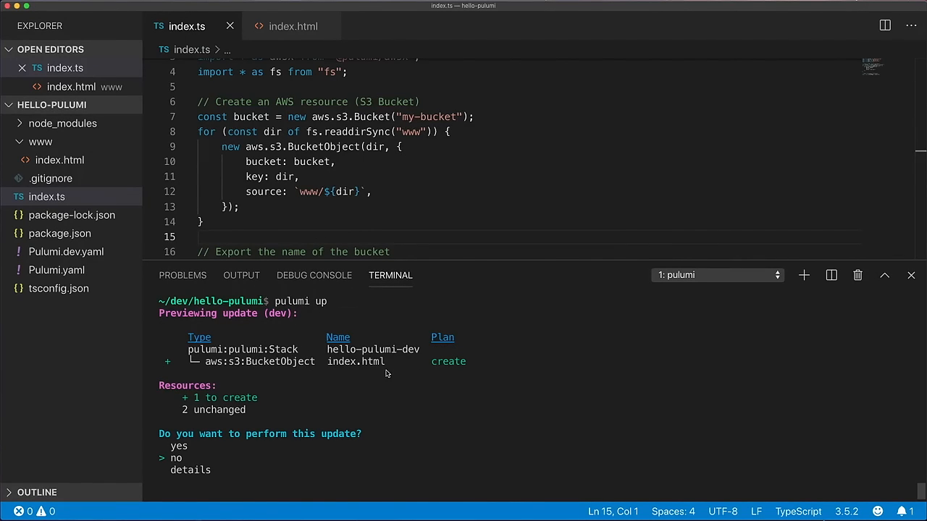
{"action": "key", "text": "Return"}
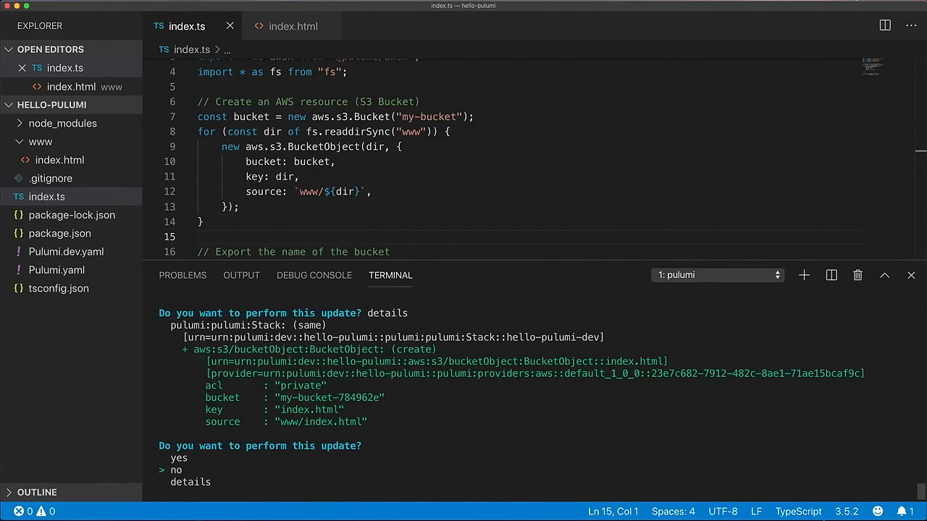
{"action": "key", "text": "Return"}
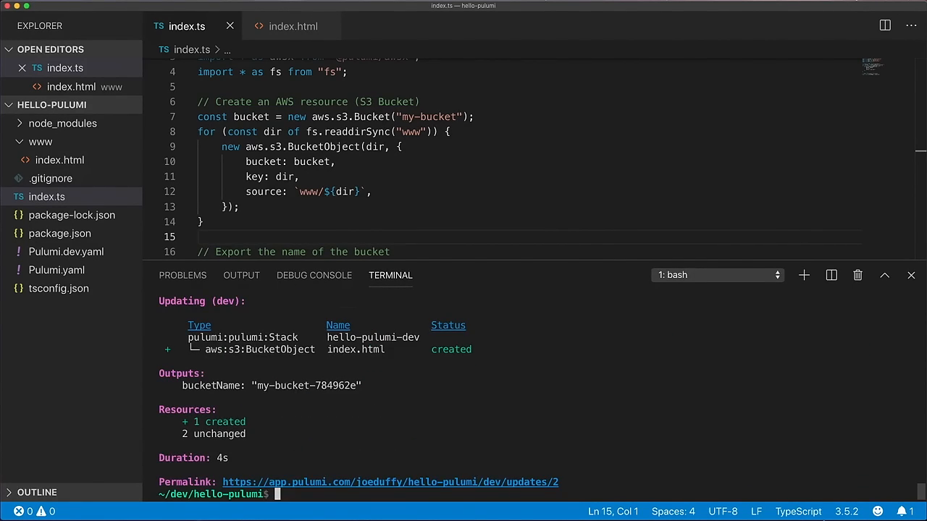
{"action": "key", "text": "Up"}
{"action": "key", "text": "Up"}
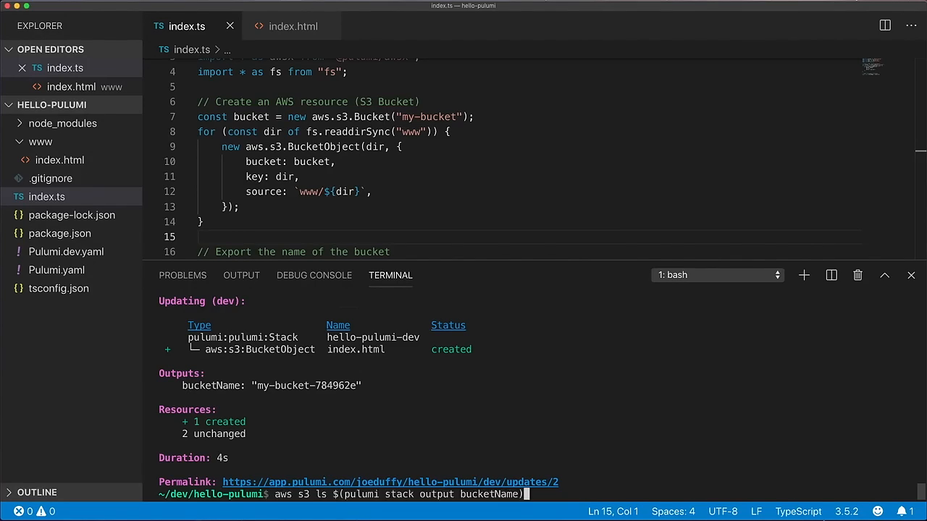
{"action": "key", "text": "Return"}
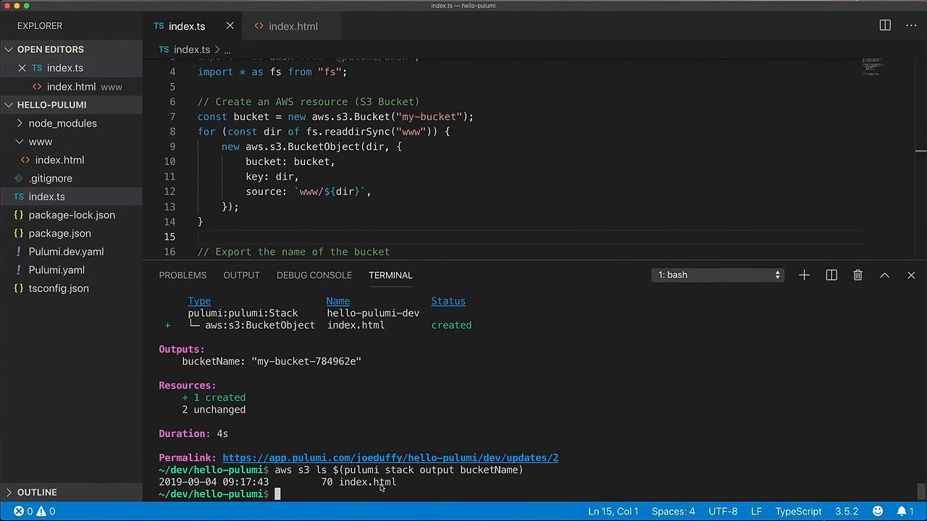
{"action": "type", "text": "clear"}
- Give the Bucket a website block with indexDocument "index.html" and save
{"action": "key", "text": "Return"}
{"action": "left_click", "coordinate": [324, 145]}
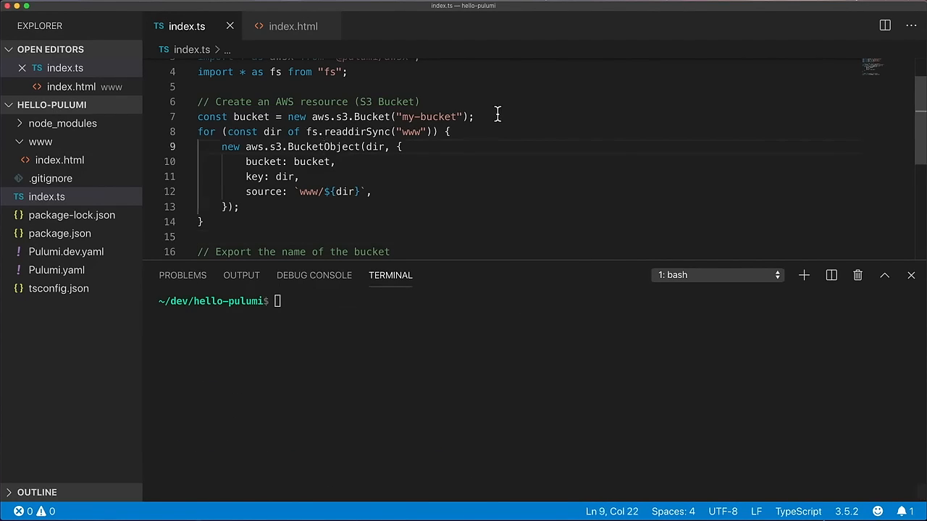
{"action": "left_click", "coordinate": [473, 117]}
{"action": "key", "text": "Left"}
{"action": "key", "text": "Left"}
{"action": "type", "text": ", {"}
{"action": "key", "text": "Return"}
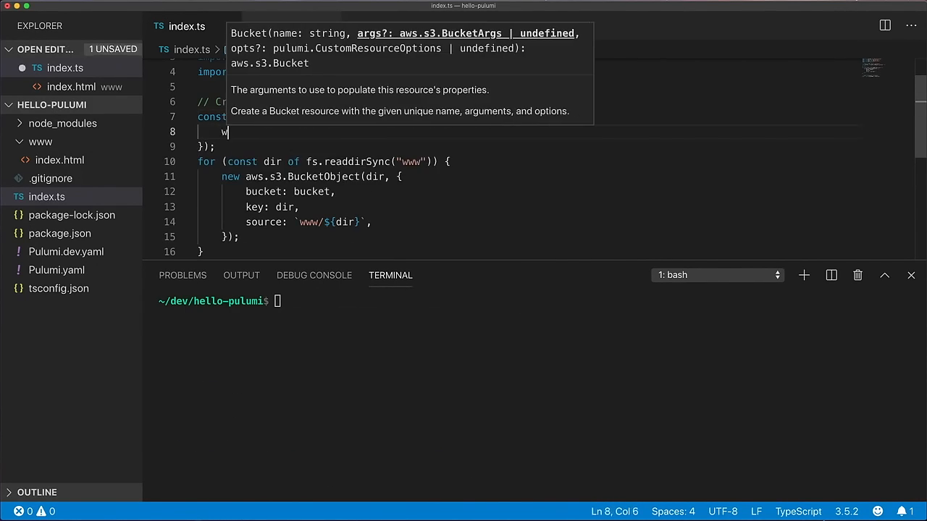
{"action": "type", "text": "website"}
{"action": "key", "text": "Escape"}
{"action": "type", "text": ": {"}
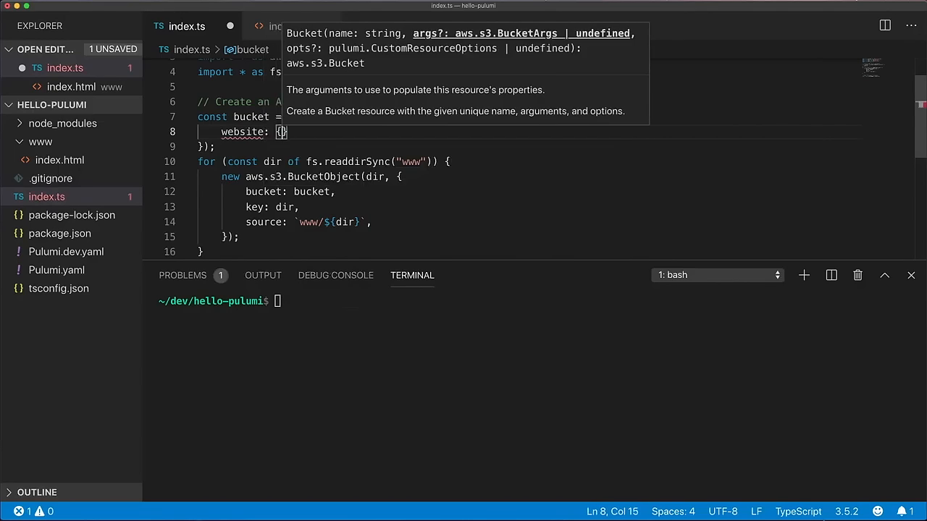
{"action": "key", "text": "Return"}
{"action": "type", "text": "index"}
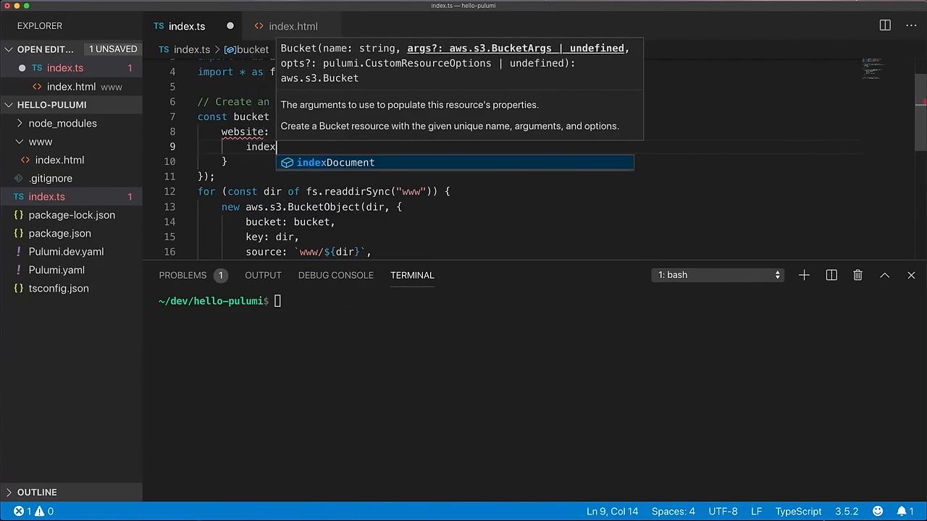
{"action": "type", "text": "Document: \"inde"}
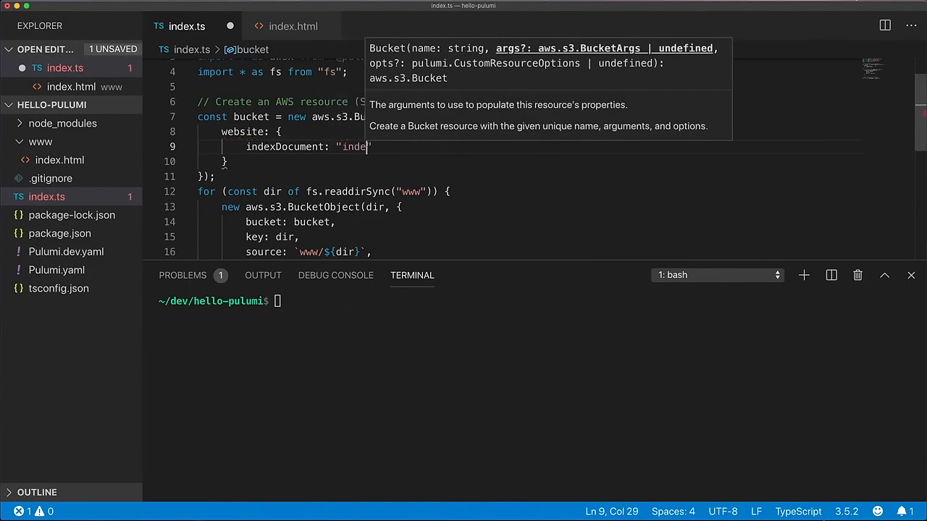
{"action": "type", "text": "x.html\","}
{"action": "key", "text": "super+s"}
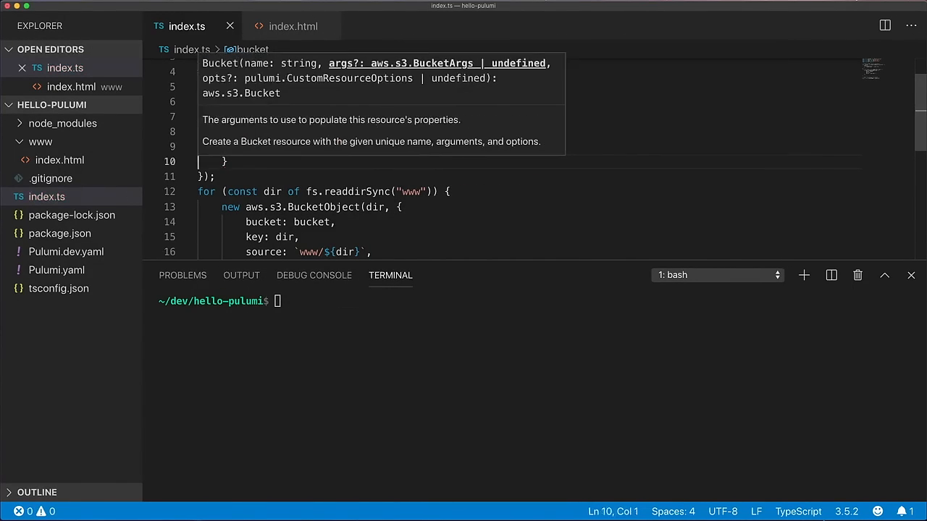
- Add acl "public-read" to the BucketObject, export bucketUrl = bucket.websiteEndpoint, and save
{"action": "left_click", "coordinate": [427, 208]}
{"action": "key", "text": "Return"}
{"action": "type", "text": "ac"}
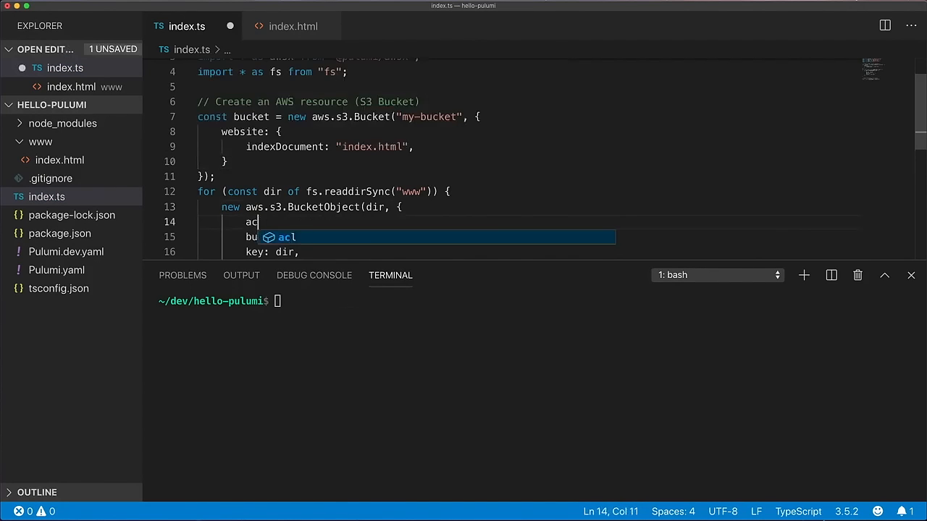
{"action": "type", "text": "l: 'public-read"}
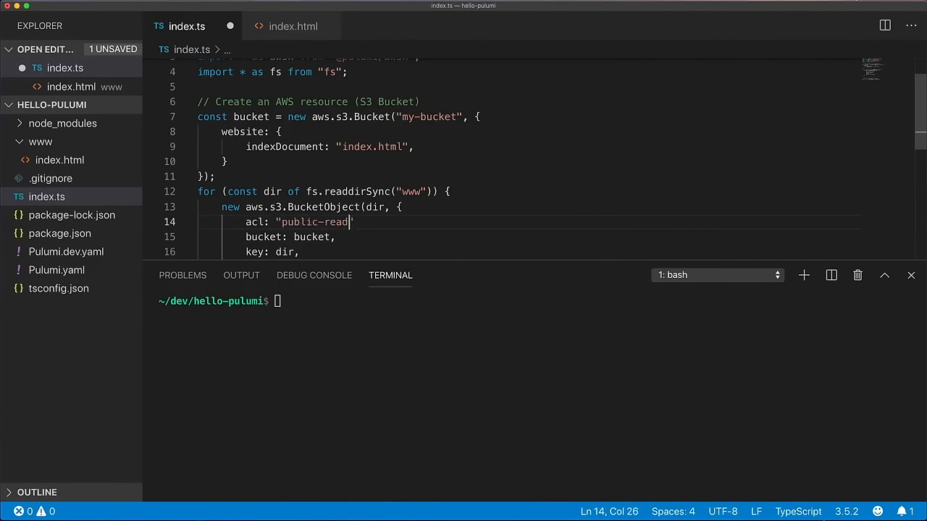
{"action": "type", "text": "\","}
{"action": "key", "text": "Down"}
{"action": "key", "text": "Down"}
{"action": "key", "text": "Down"}
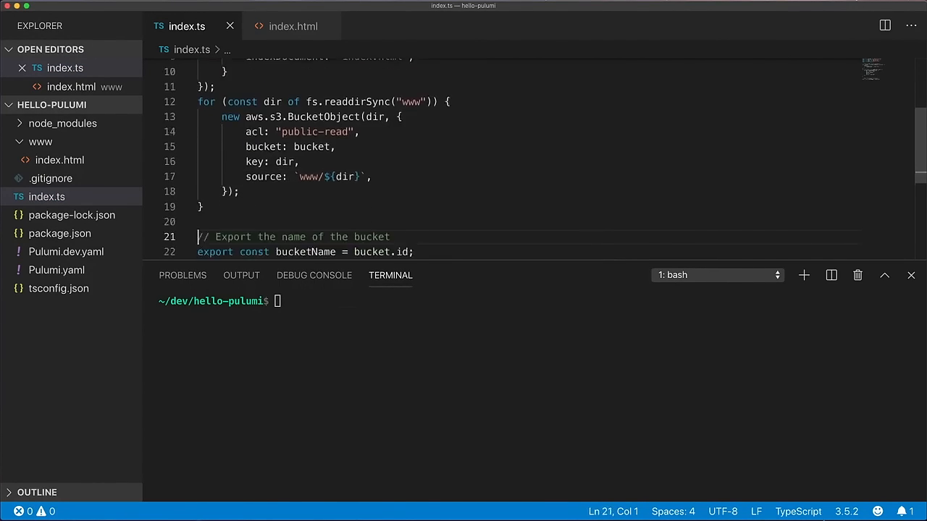
{"action": "key", "text": "Return"}
{"action": "type", "text": "export const bucketUrl = bucket.webs"}
{"action": "key", "text": "Down"}
{"action": "key", "text": "Down"}
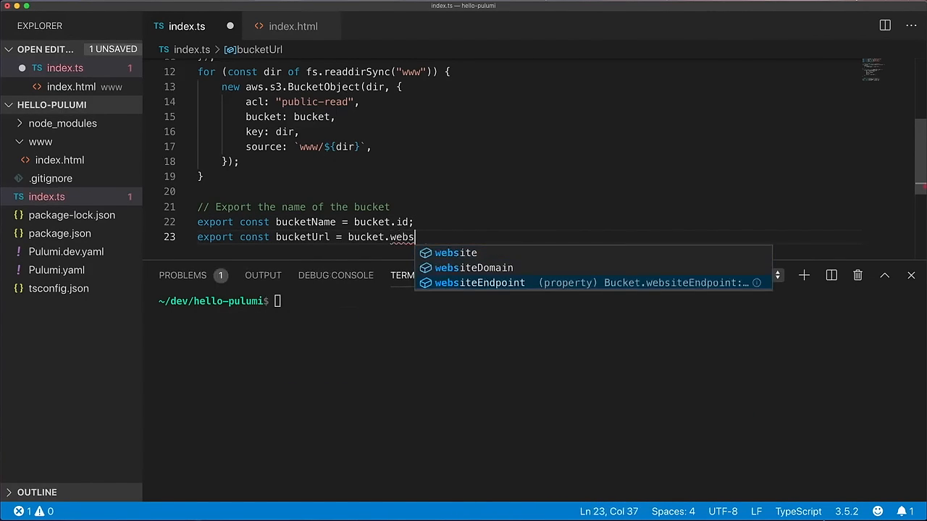
{"action": "key", "text": "Return"}
{"action": "type", "text": ";"}
{"action": "key", "text": "super+s"}
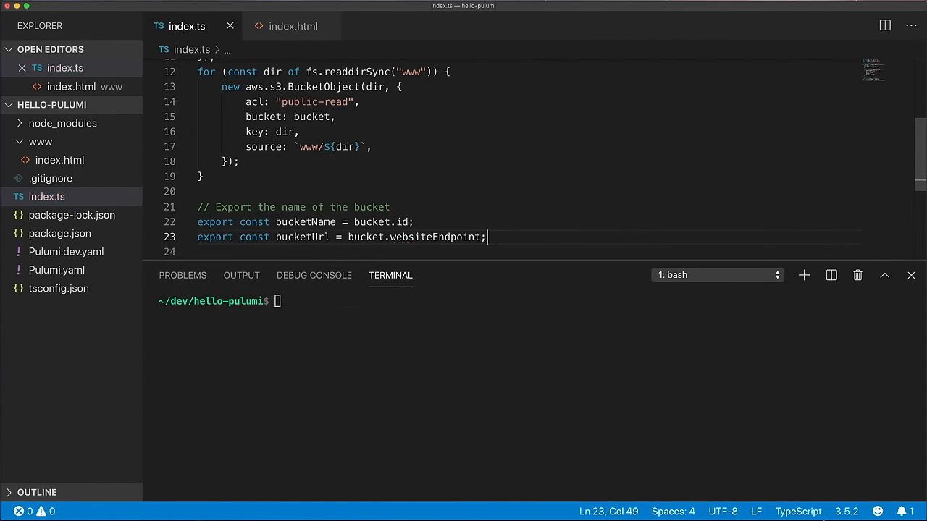
- Run pulumi up and point out the +website and ~acl changes in the preview
{"action": "left_click", "coordinate": [434, 424]}
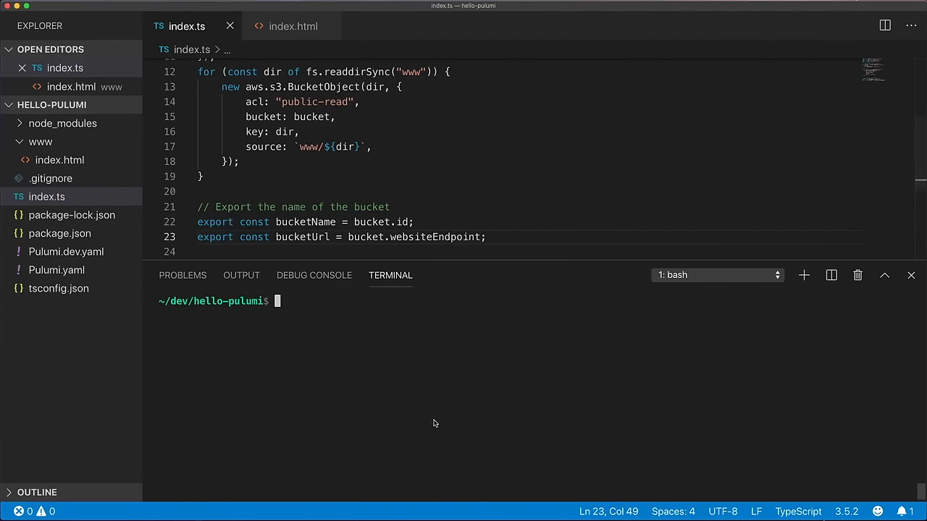
{"action": "type", "text": "pulumi u"}
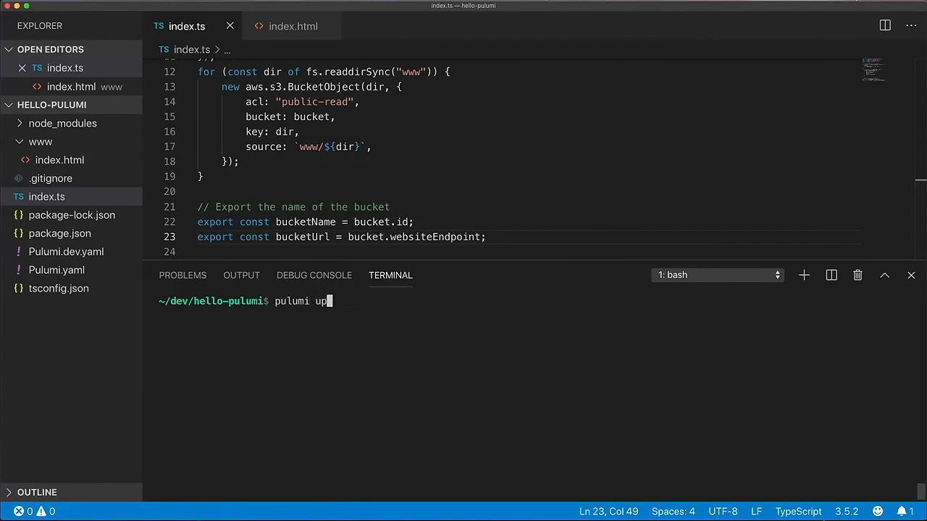
{"action": "type", "text": "p"}
{"action": "key", "text": "Return"}
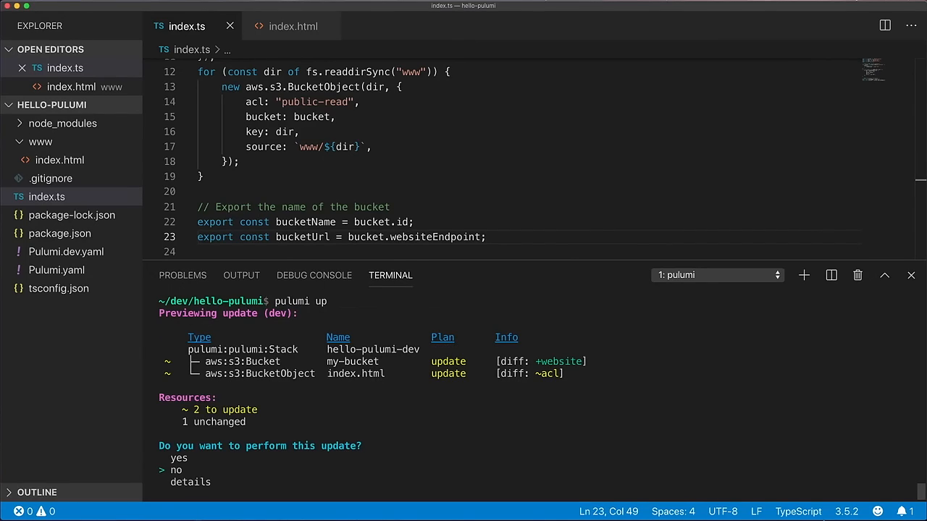
{"action": "double_click", "coordinate": [559, 361]}
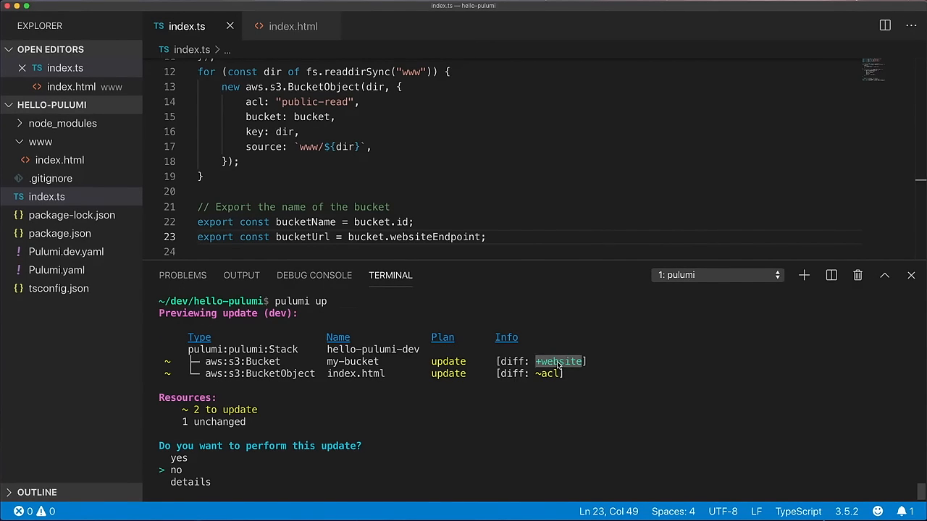
{"action": "double_click", "coordinate": [550, 373]}
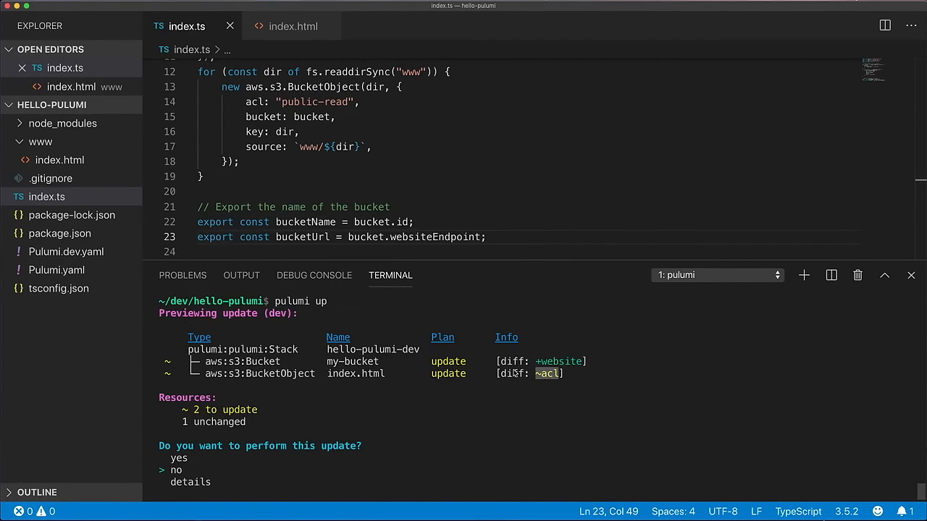
- Review the detailed diff, then answer yes to apply the bucket and index.html update
{"action": "key", "text": "Down"}
{"action": "key", "text": "Return"}
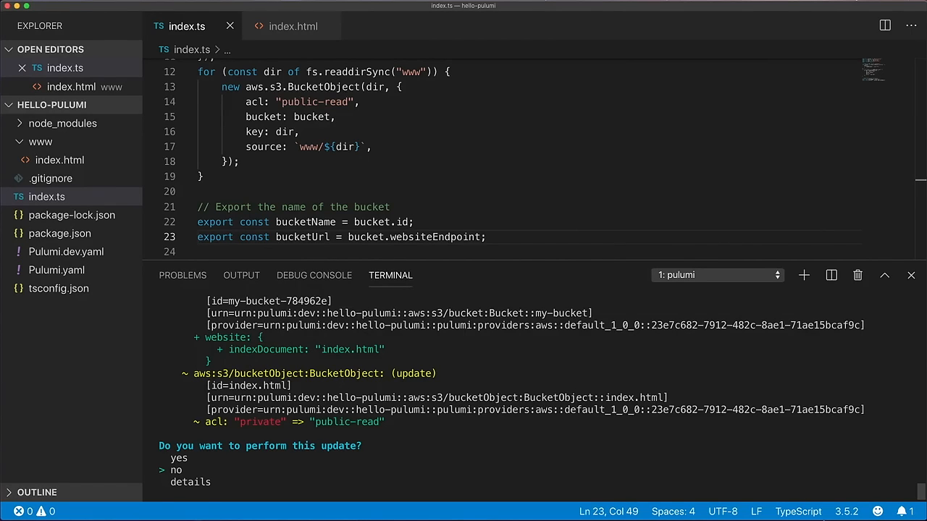
{"action": "key", "text": "Up"}
{"action": "key", "text": "Return"}
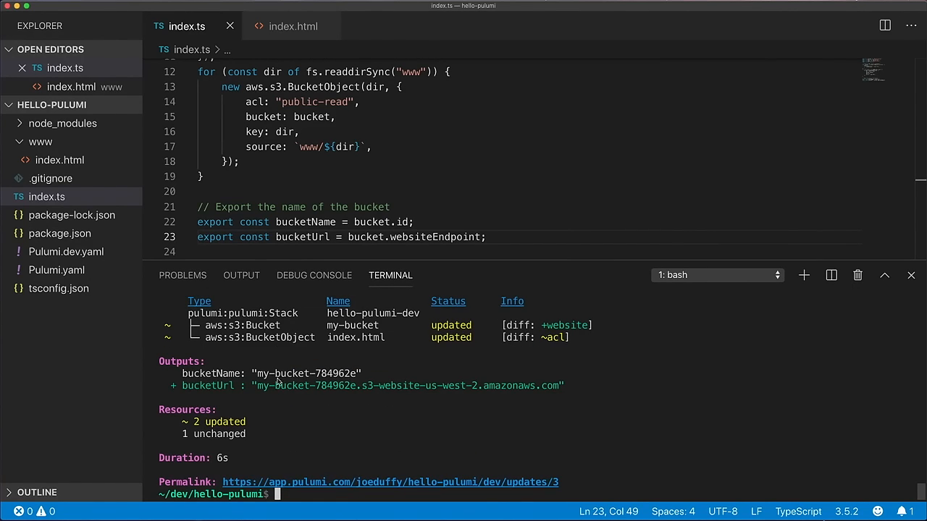
{"action": "type", "text": "curl http:"}
{"action": "type", "text": "//$(pulumi stack output bucketUrl)"}
- Curl the stack's bucketUrl output and get back the Hello, Pulumi! page
{"action": "key", "text": "Return"}
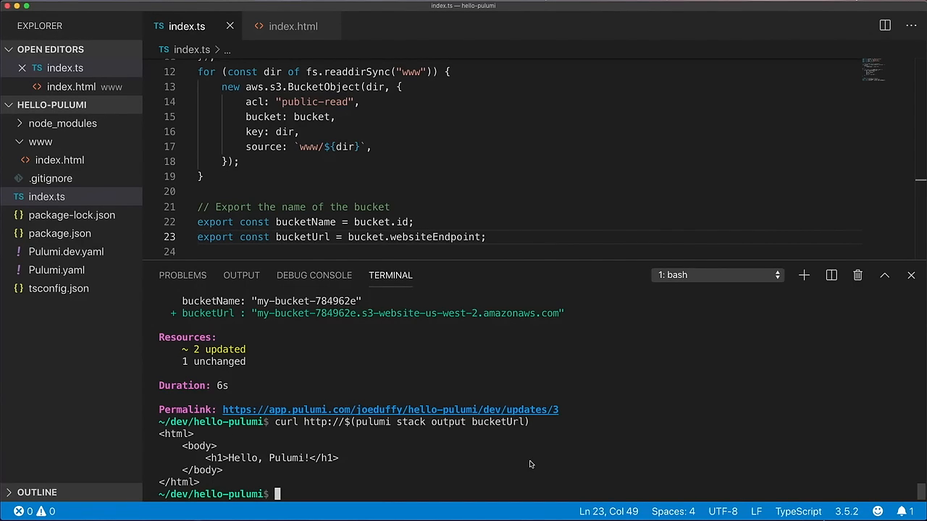
{"action": "type", "text": "clear"}
- Clear the terminal, run pulumi destroy and confirm yes to delete all three resources
{"action": "key", "text": "BackSpace"}
{"action": "key", "text": "BackSpace"}
{"action": "key", "text": "BackSpace"}
{"action": "key", "text": "ctrl+l"}
{"action": "type", "text": "pulumi derst"}
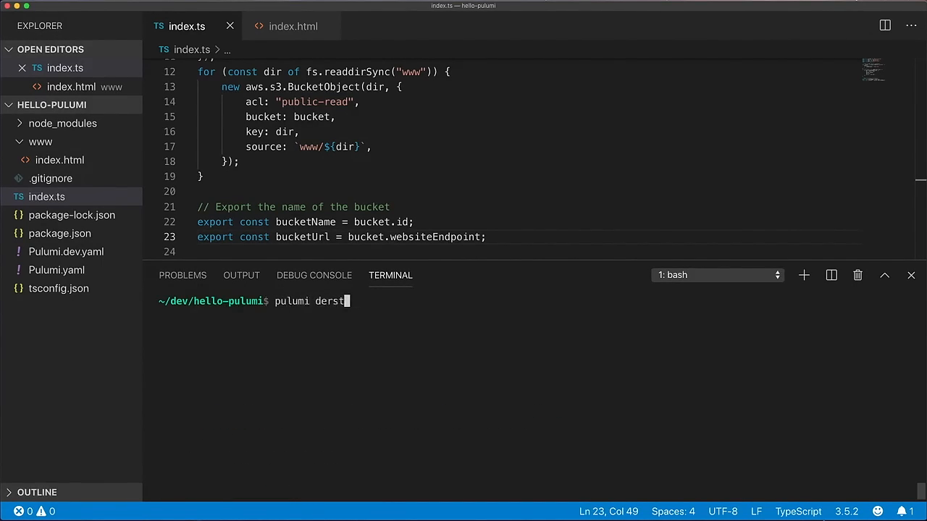
{"action": "key", "text": "BackSpace"}
{"action": "key", "text": "BackSpace"}
{"action": "key", "text": "BackSpace"}
{"action": "type", "text": "stroy"}
{"action": "key", "text": "Return"}
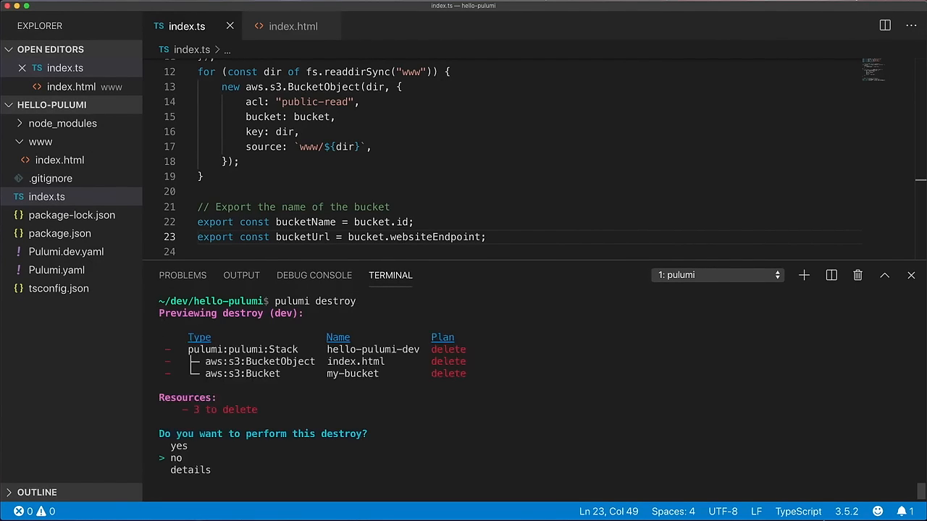
{"action": "key", "text": "Return"}
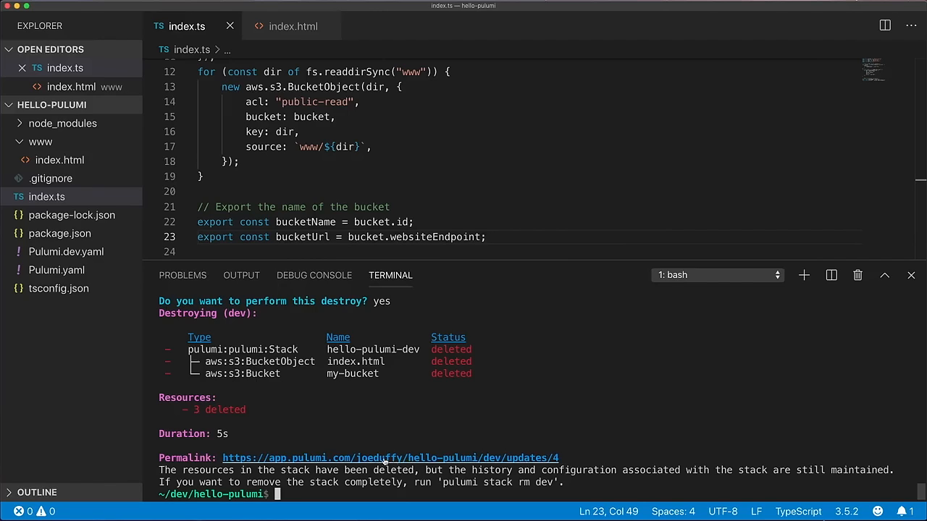
{"action": "type", "text": "pulumi sta"}
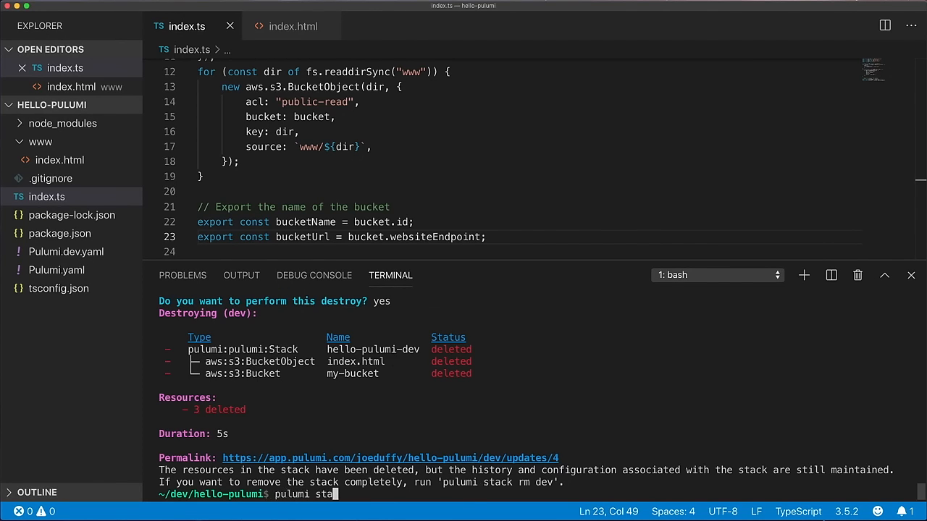
{"action": "type", "text": "ck rm"}
- Run pulumi stack rm and confirm with 'dev' to remove the stack
{"action": "key", "text": "Return"}
{"action": "type", "text": "dev"}
{"action": "key", "text": "Return"}
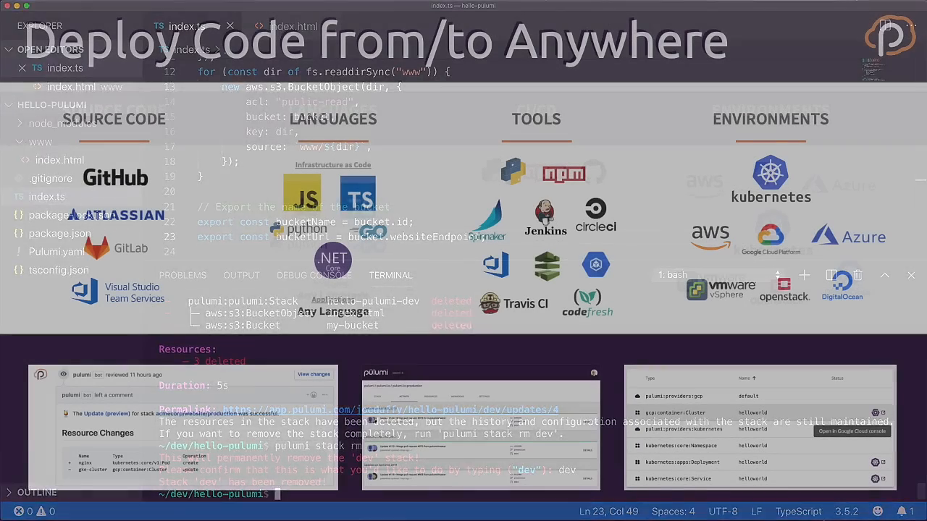